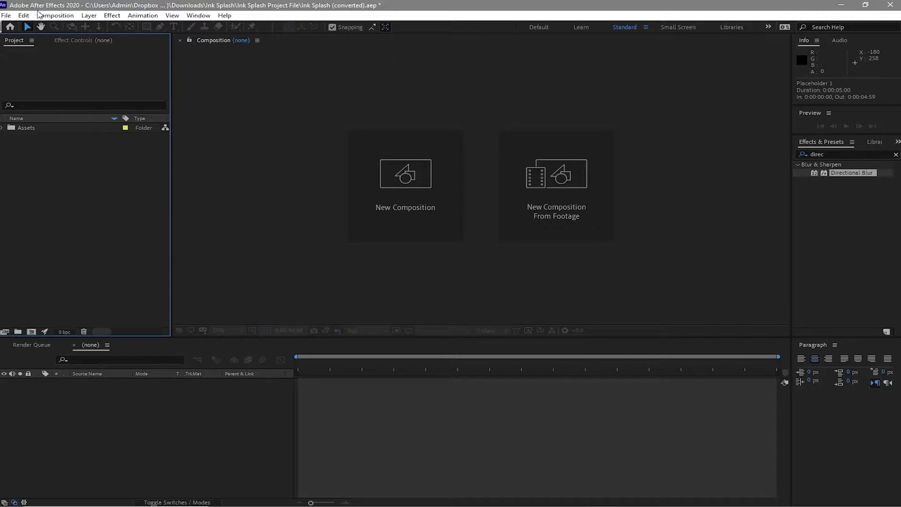
- Create a 1920×1080, 60 fps, 5-second composition named Main 1
left_click(55, 16)
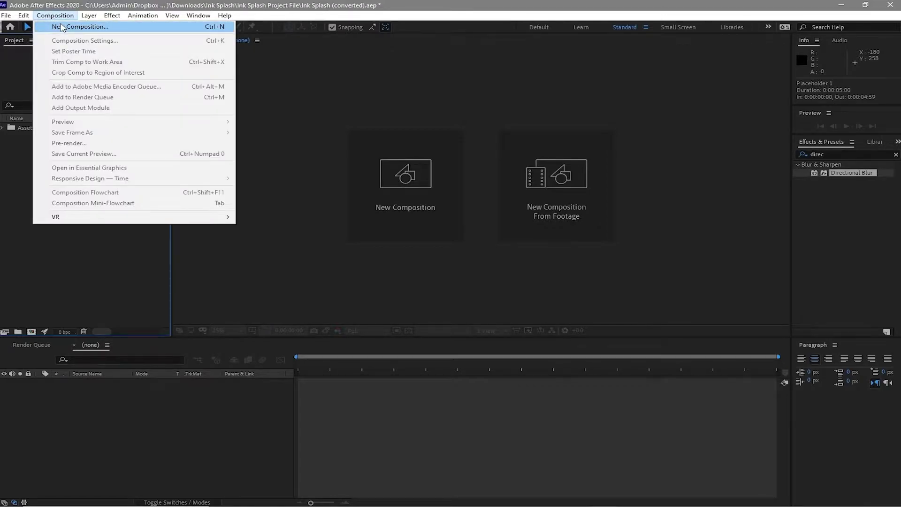
left_click(62, 28)
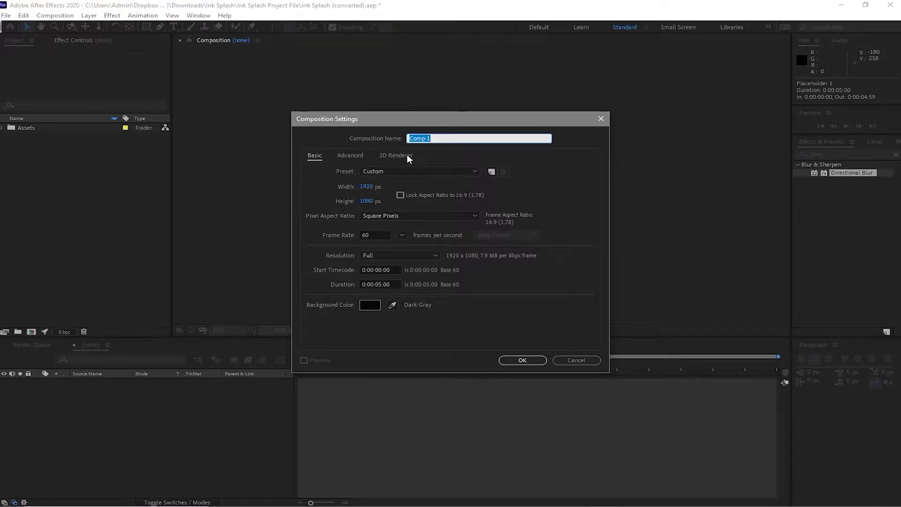
type("Main")
left_click(515, 360)
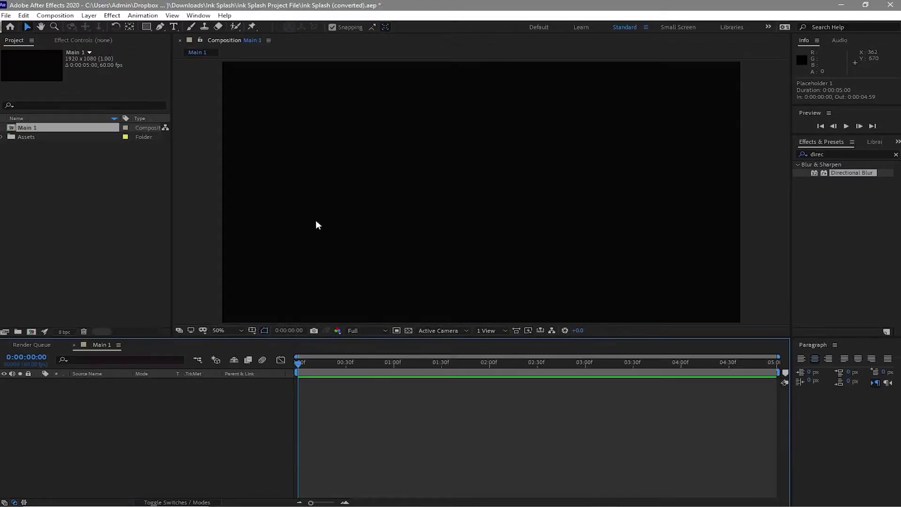
- Create a second composition with the same settings named Placeholder 1
left_click(66, 15)
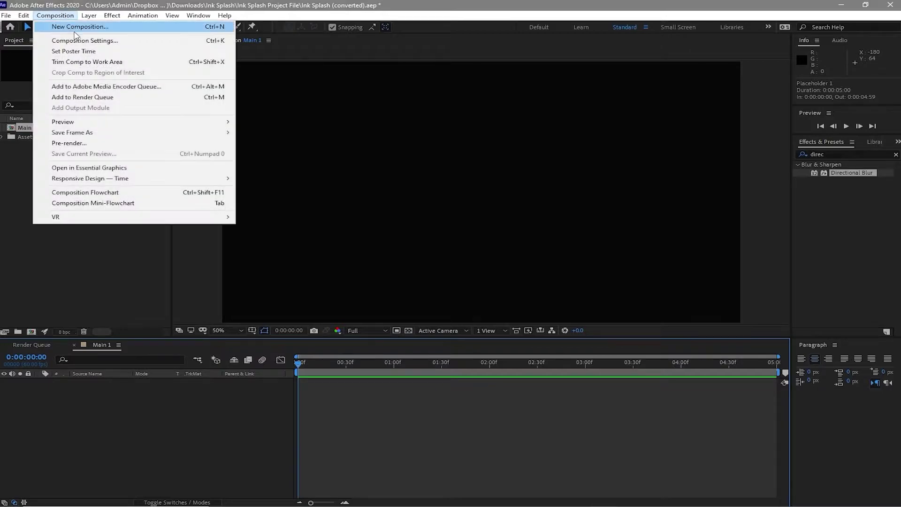
left_click(74, 28)
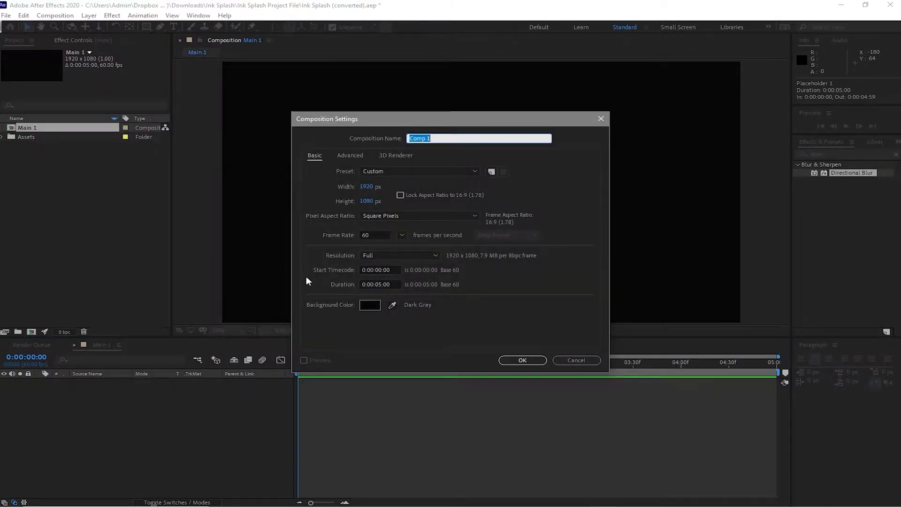
type("Placholde")
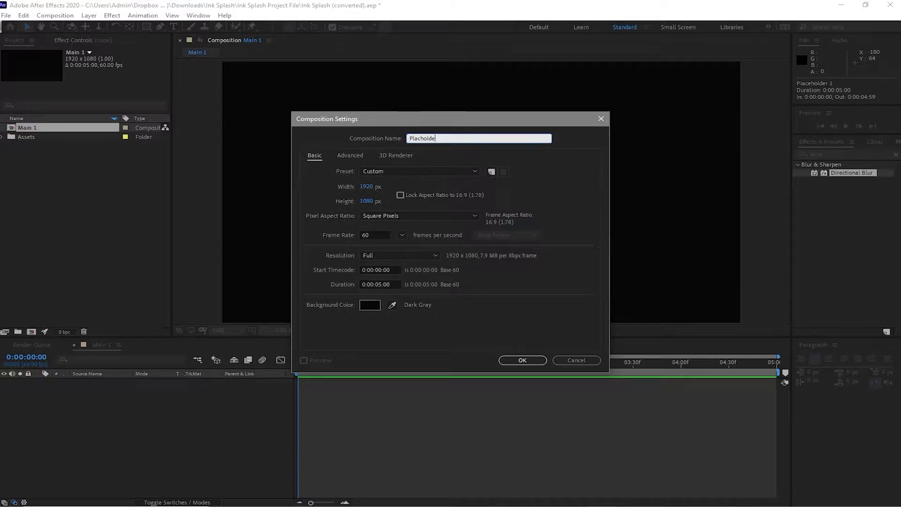
type("r 1")
left_click(510, 364)
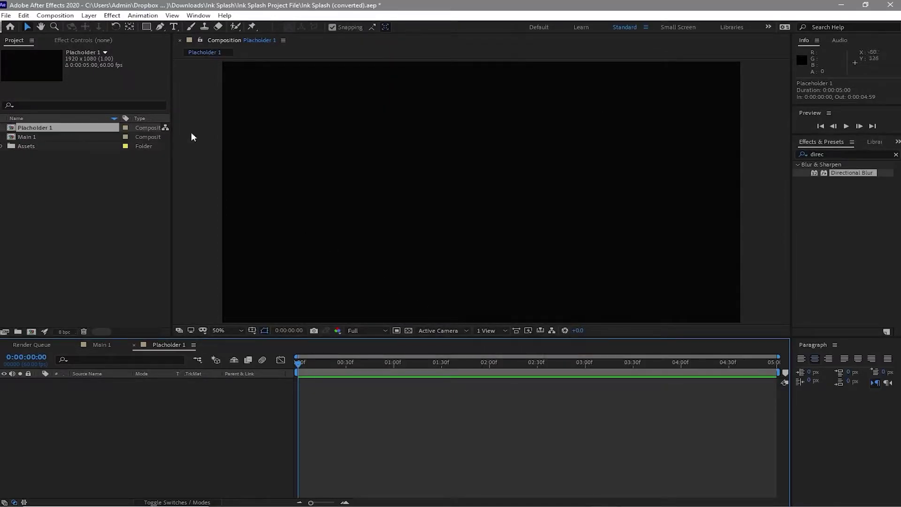
- Create a 1920×1080, 60 fps, 5-second composition named Ink Blot
left_click(55, 15)
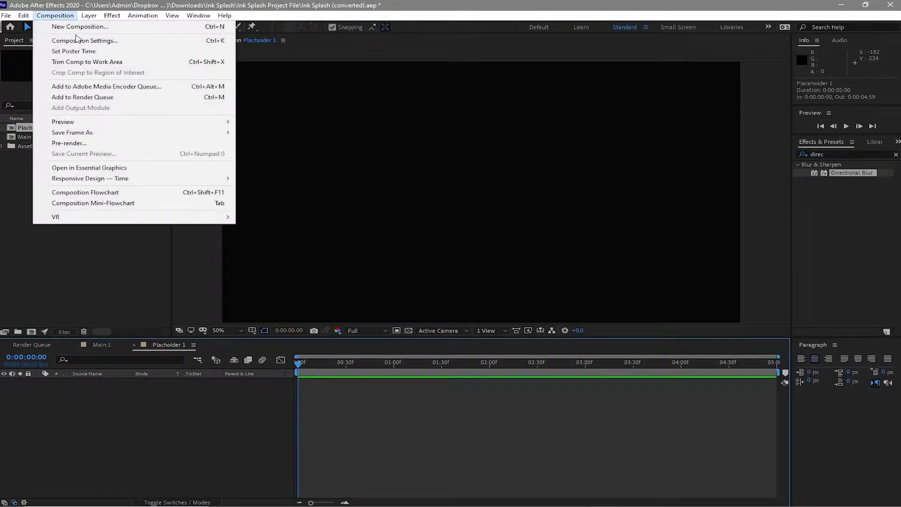
left_click(73, 27)
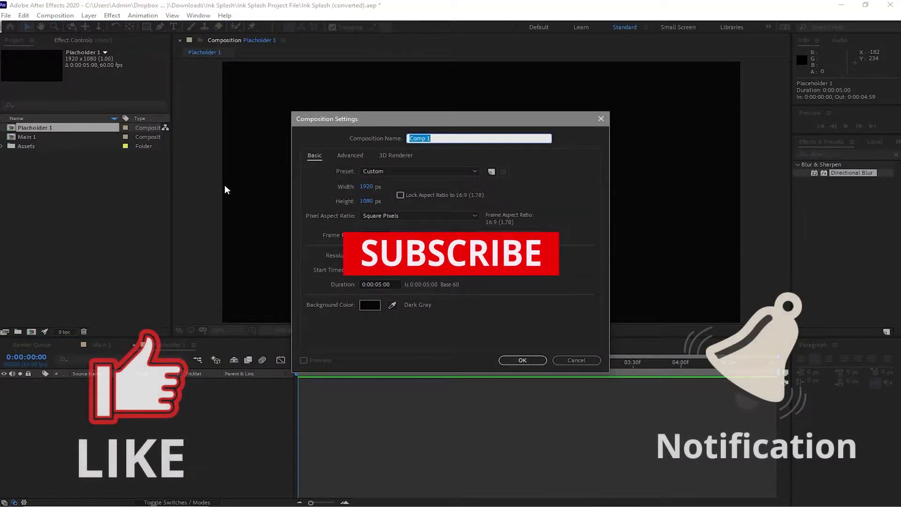
key("BackSpace")
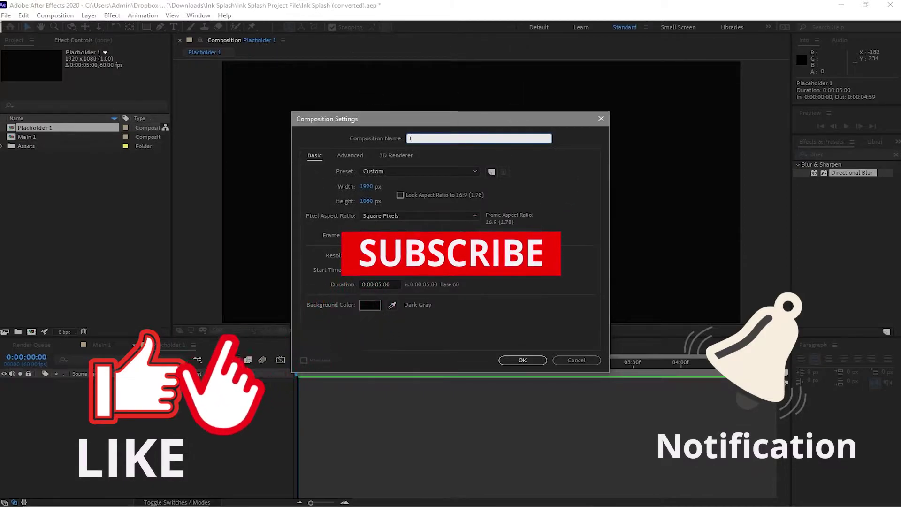
type("Ink")
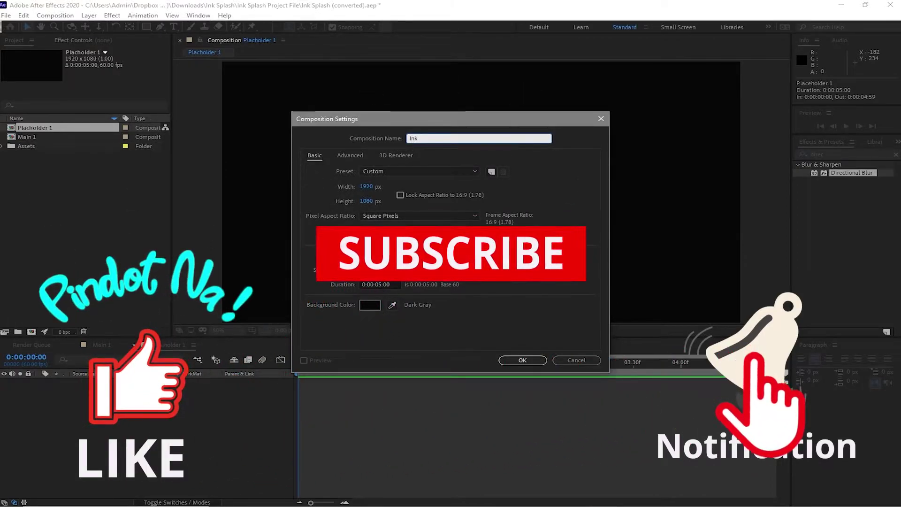
type(" B")
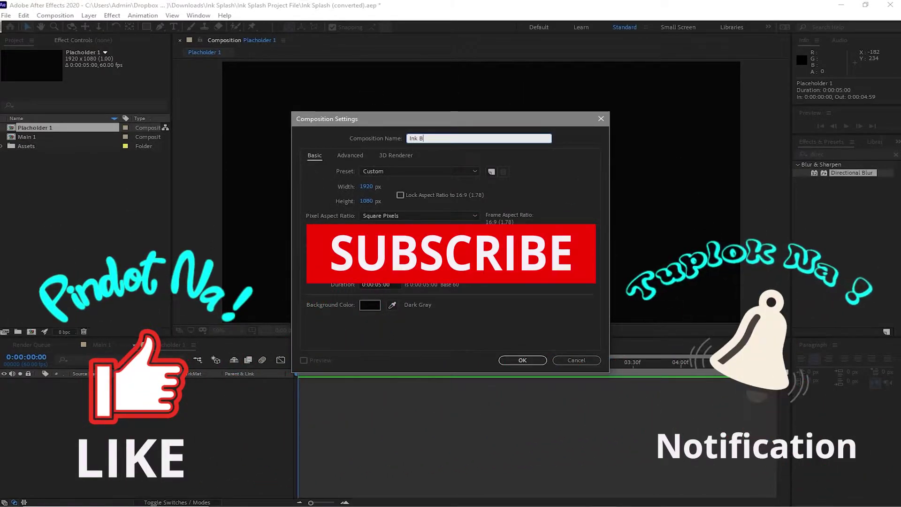
type("lot")
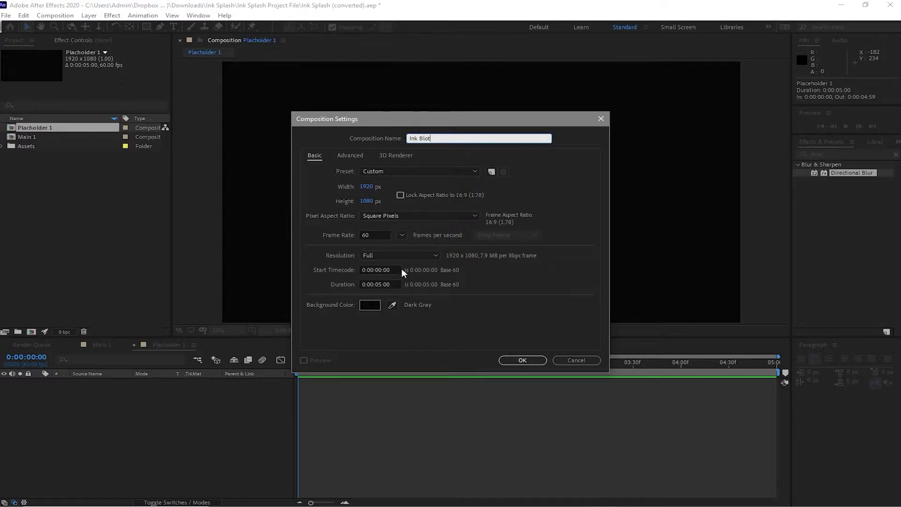
left_click(502, 360)
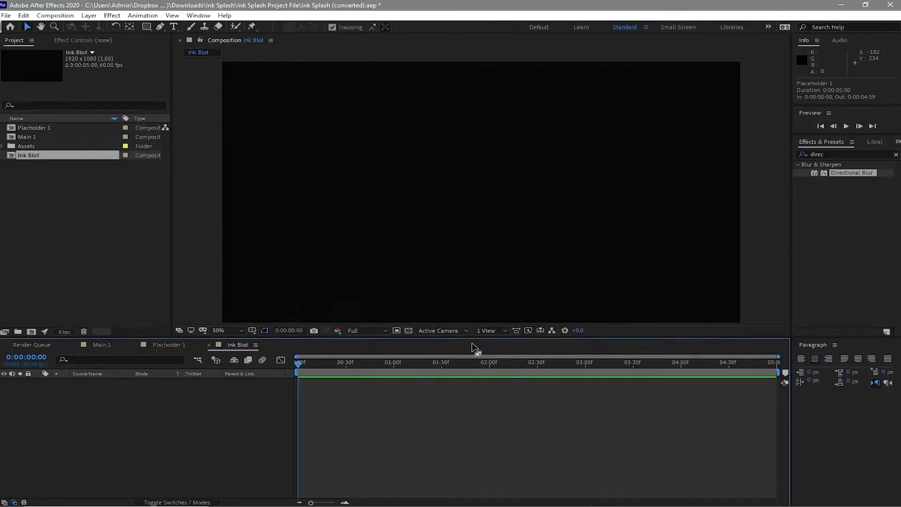
- Add young-girl-531252_1920.jpg from the Assets folder to Placeholder 1
left_click(154, 350)
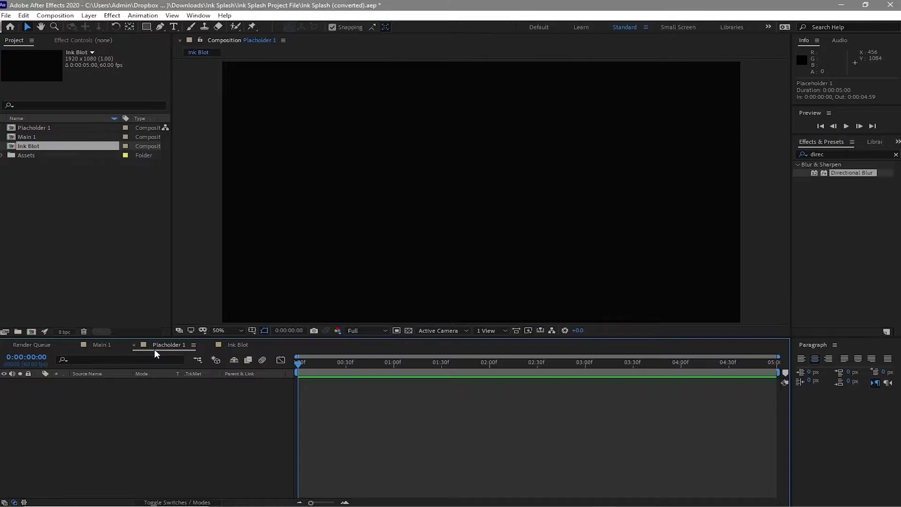
left_click(3, 156)
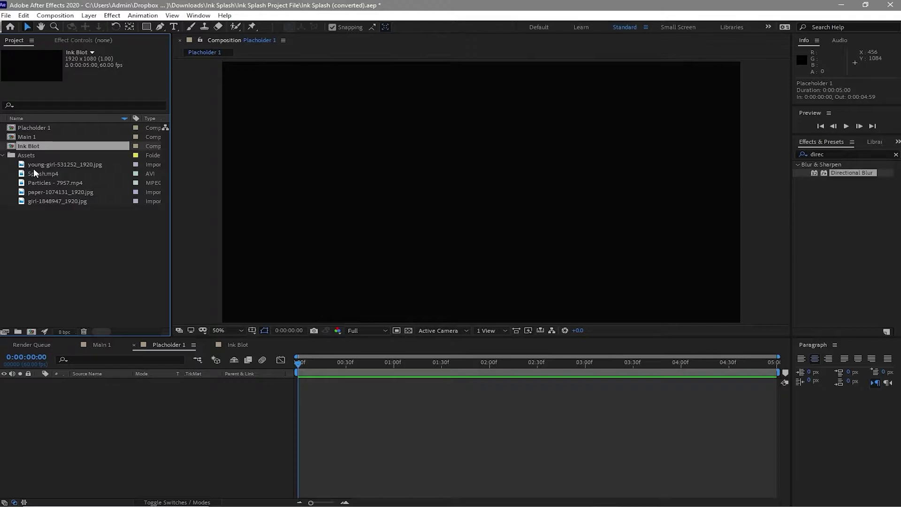
left_click_drag(33, 165, 100, 424)
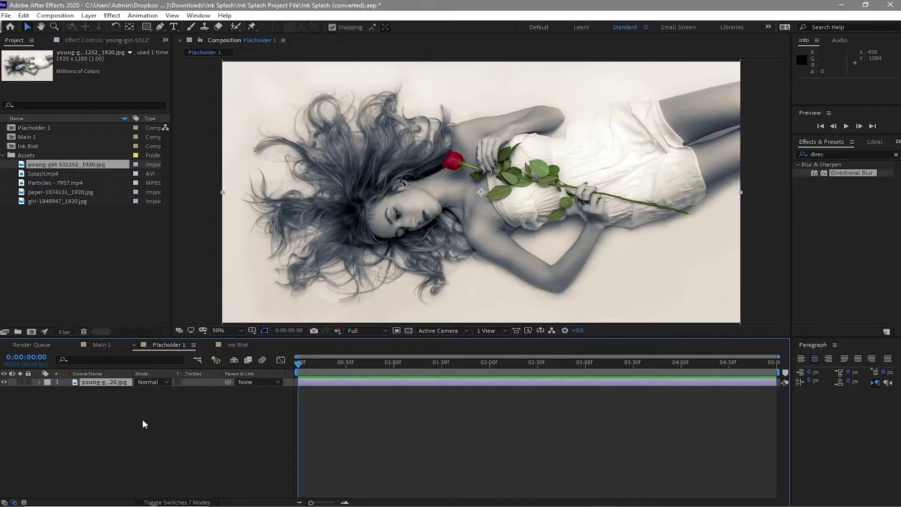
- Nest Placeholder 1 in Main 1 and give it a Directional Blur with Blur Length 10
left_click(100, 345)
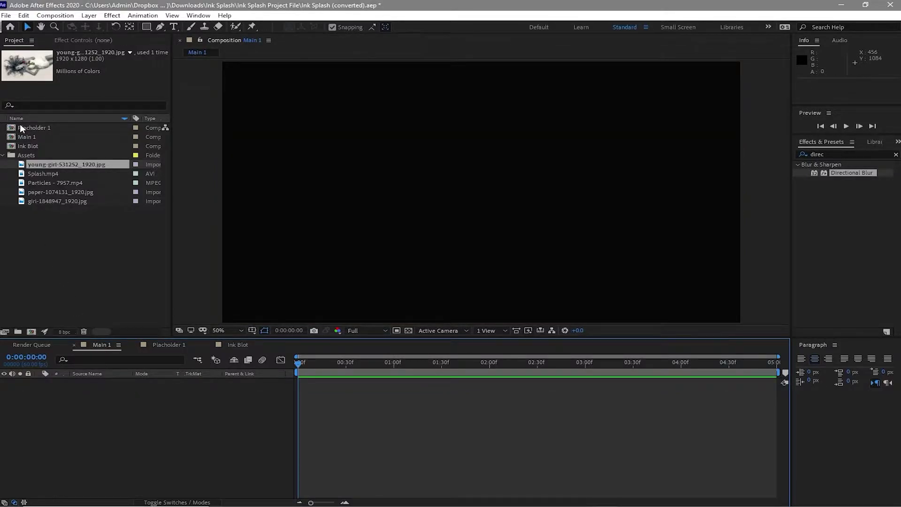
left_click_drag(21, 124, 114, 398)
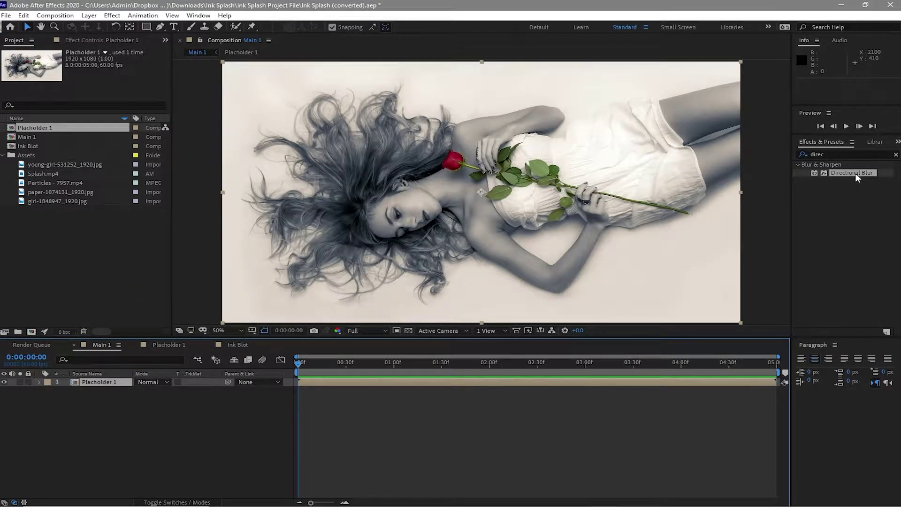
left_click_drag(854, 173, 608, 181)
left_click(102, 97)
type("1")
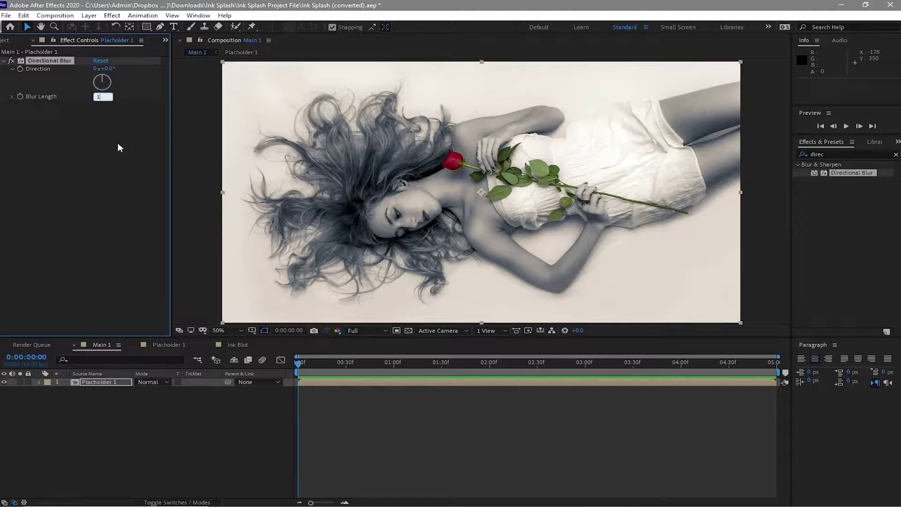
type("0")
key("Return")
- Apply the Tint effect to the Placeholder 1 layer in Main 1
left_click(896, 154)
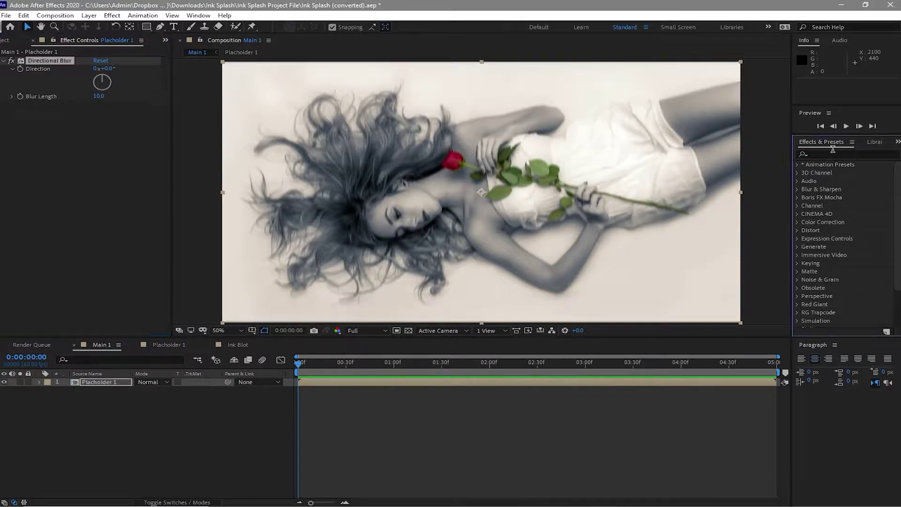
left_click(835, 152)
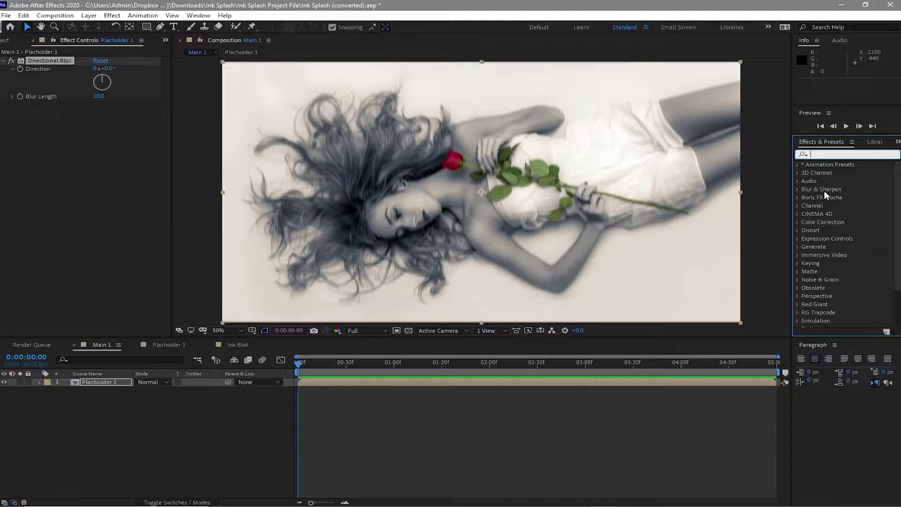
type("tin")
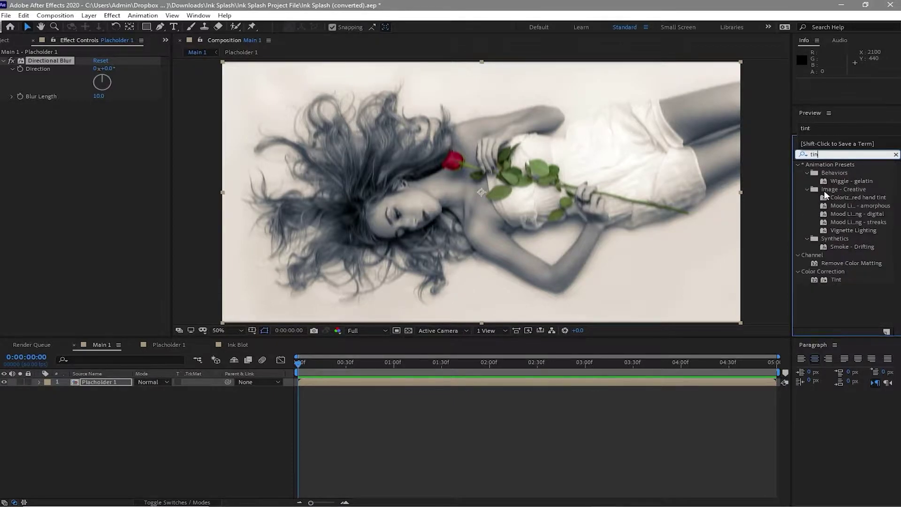
type("t")
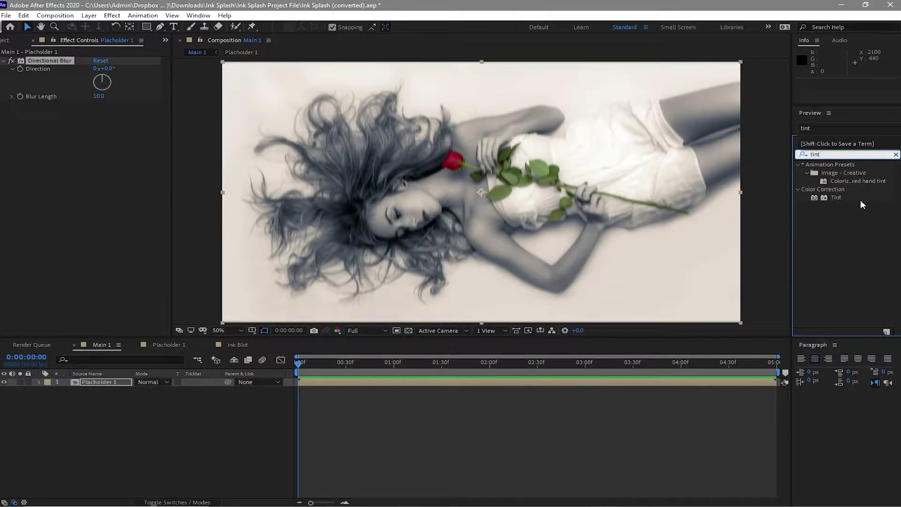
left_click_drag(862, 198, 675, 176)
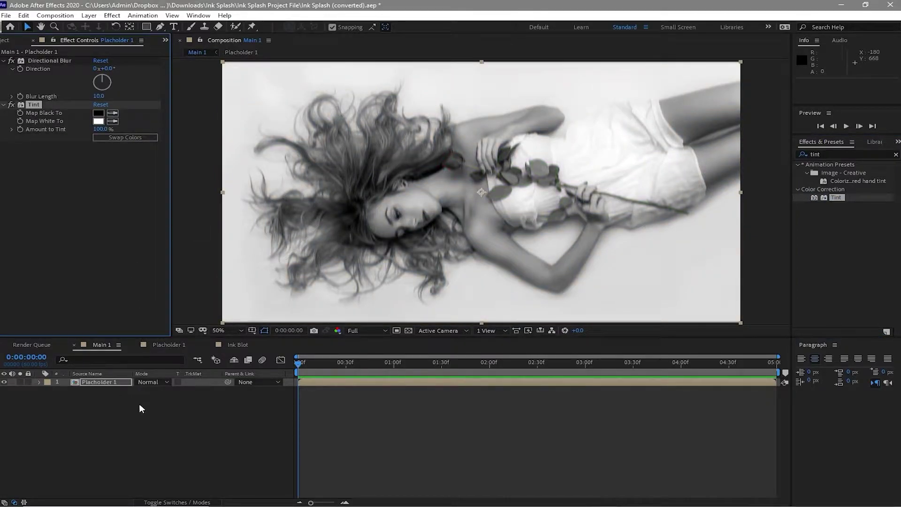
- Keyframe Placeholder 1's Scale from 110% at the start to 100% at the end
left_click(107, 380)
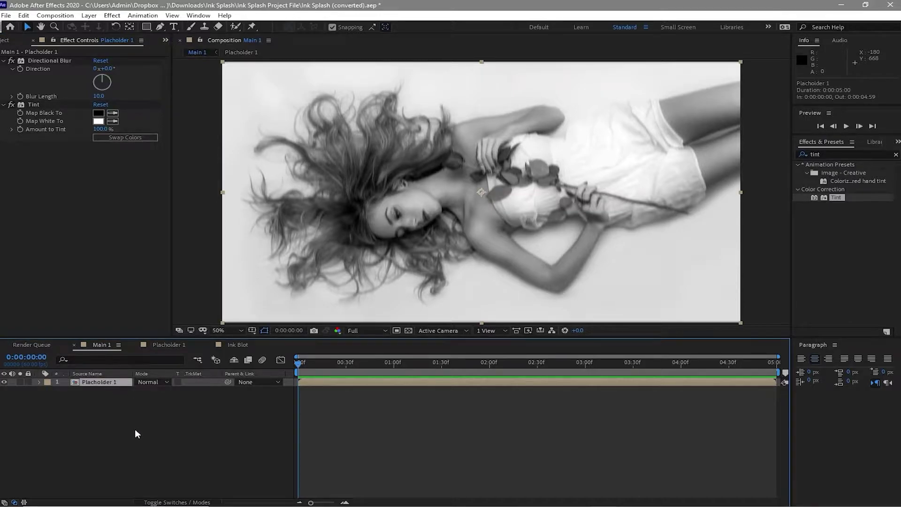
key("s")
left_click(779, 365)
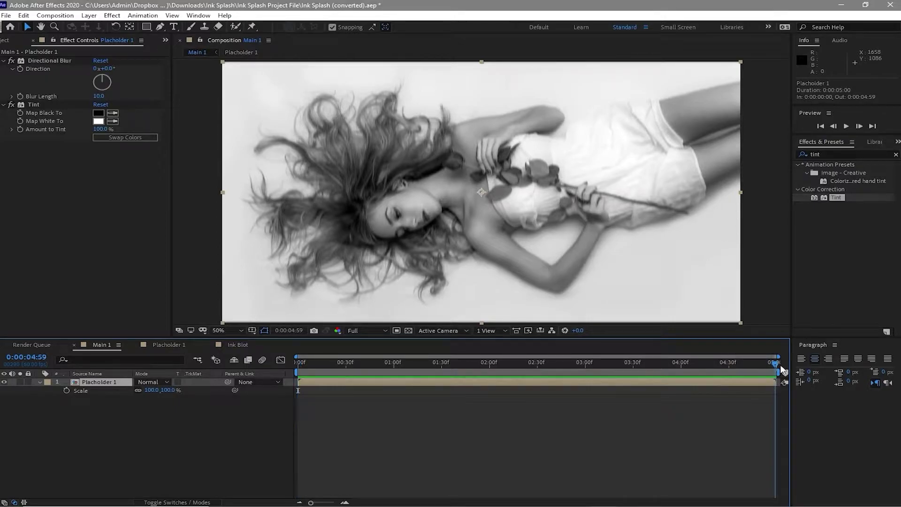
left_click(76, 391)
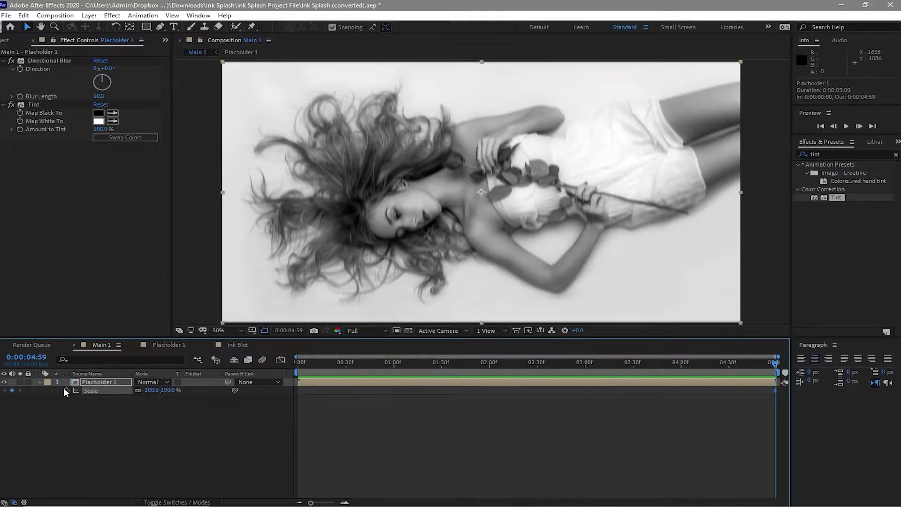
left_click(298, 364)
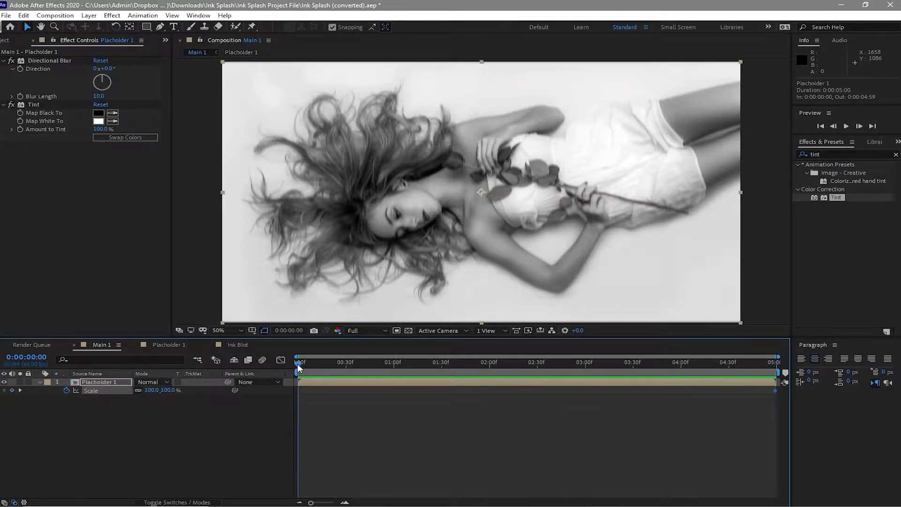
left_click(150, 391)
type("110")
key("Return")
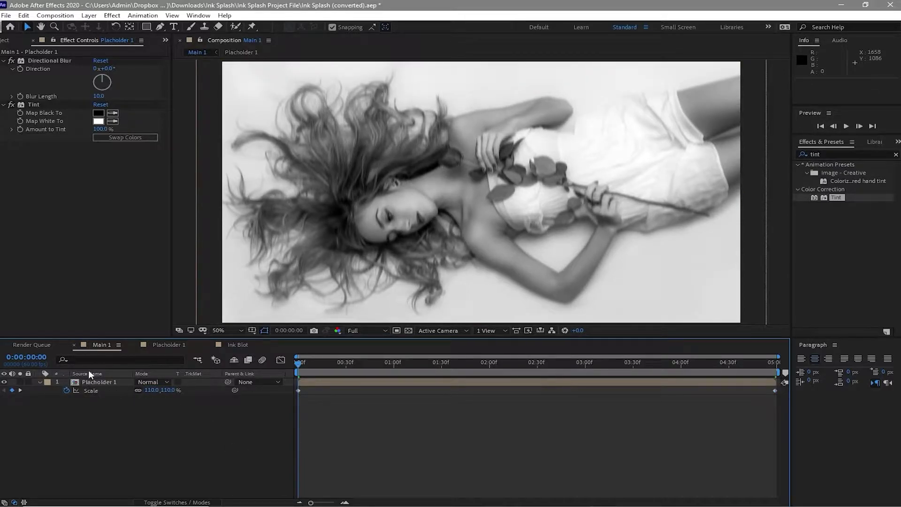
- Add paper-1074131_1920.jpg beneath Placeholder 1 in Main 1 and set Placeholder 1's Opacity to 20%
left_click(1, 42)
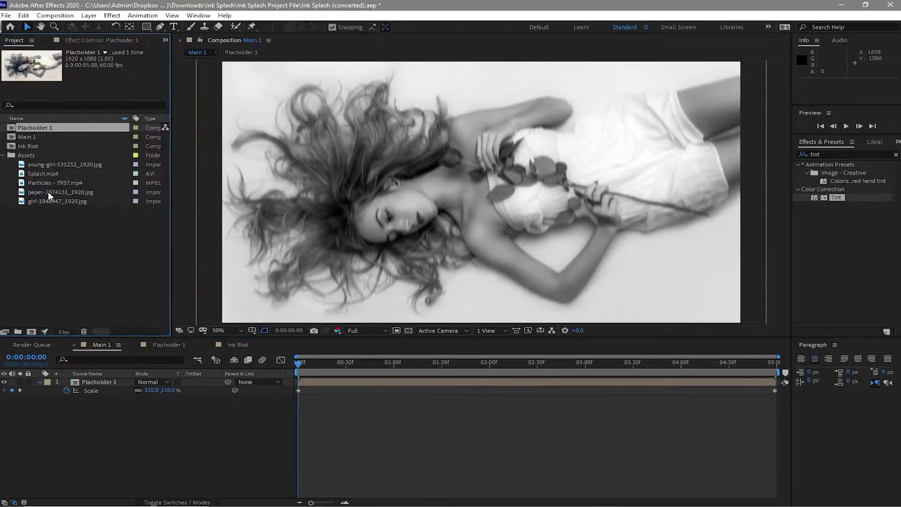
left_click_drag(48, 192, 98, 408)
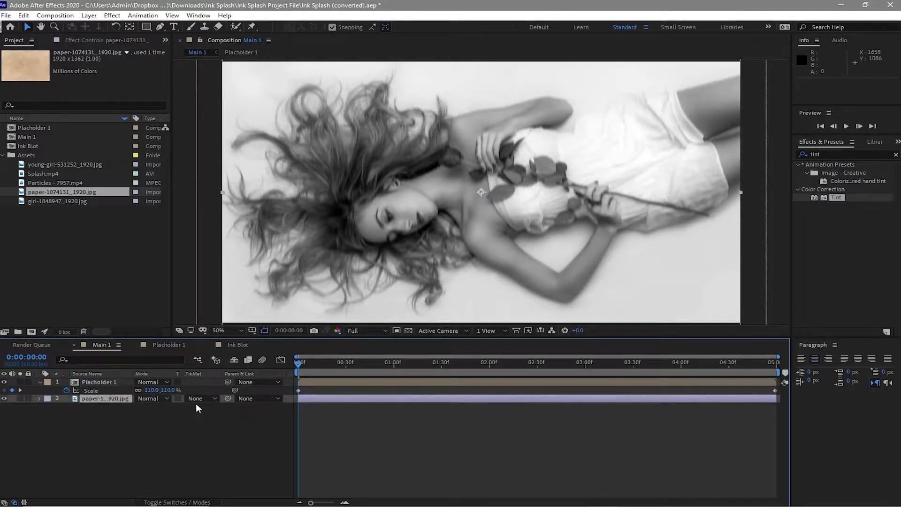
left_click(105, 382)
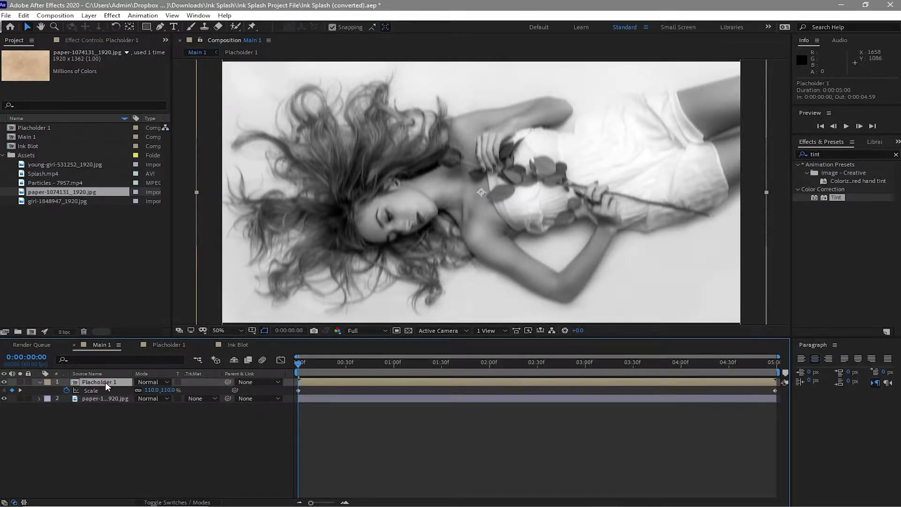
key("t")
left_click(142, 390)
type("20")
left_click(184, 413)
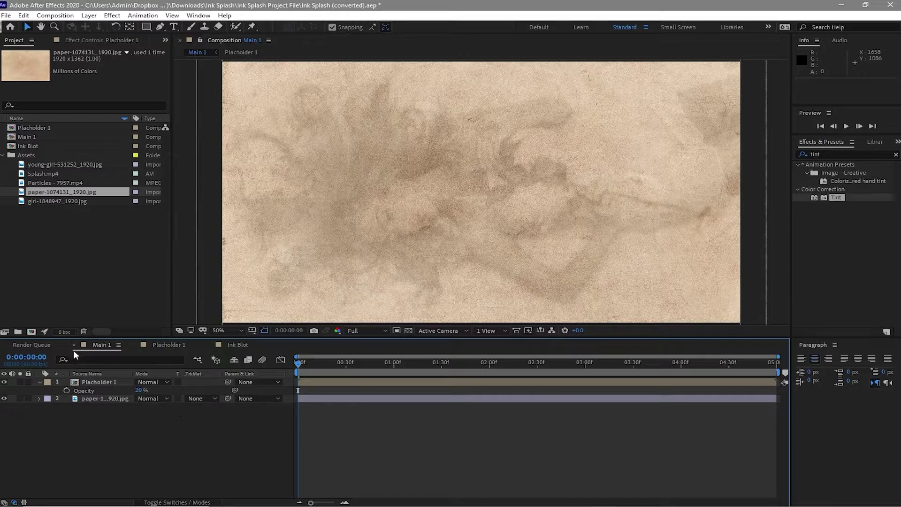
left_click(39, 382)
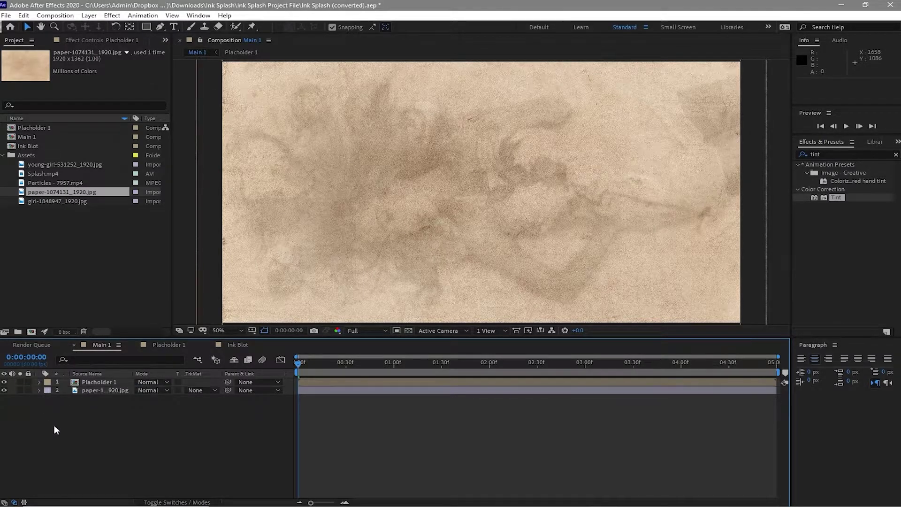
left_click(52, 406)
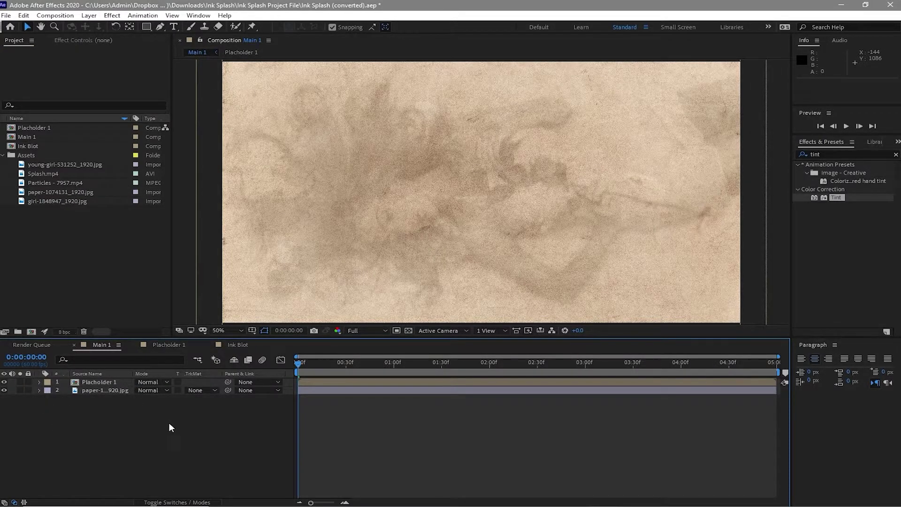
- Add Splash.mp4 to the Ink Blot comp and apply Luma Key to it
left_click(233, 345)
mouse_move(43, 174)
left_mouse_down()
mouse_move(61, 177)
mouse_move(97, 418)
mouse_move(99, 406)
left_mouse_up()
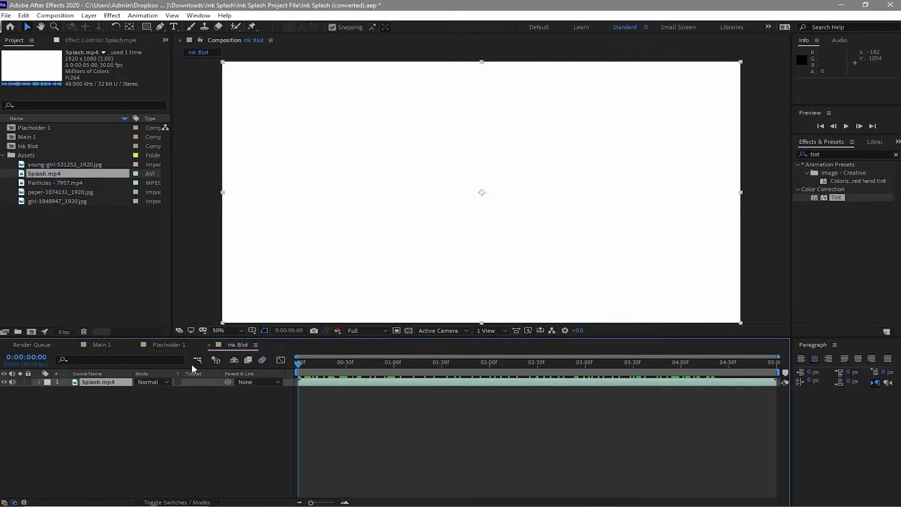
left_click(829, 153)
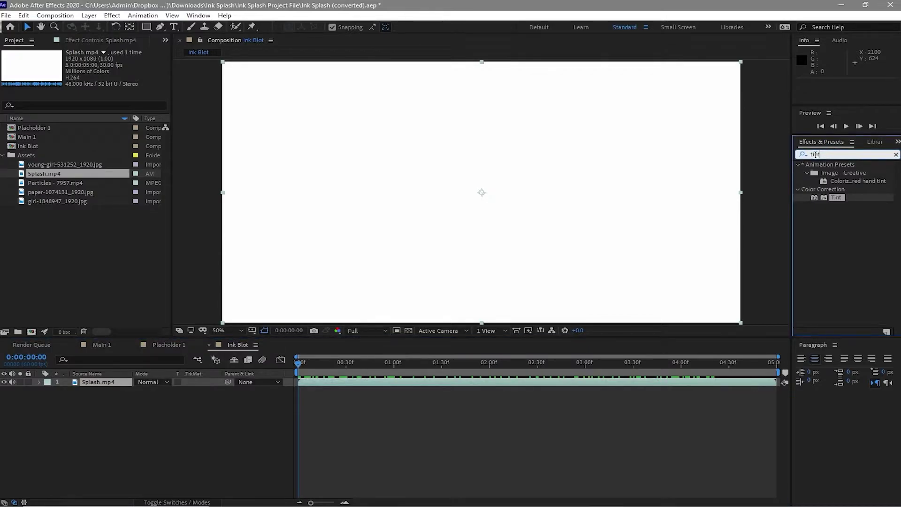
double_click(815, 154)
key("BackSpace")
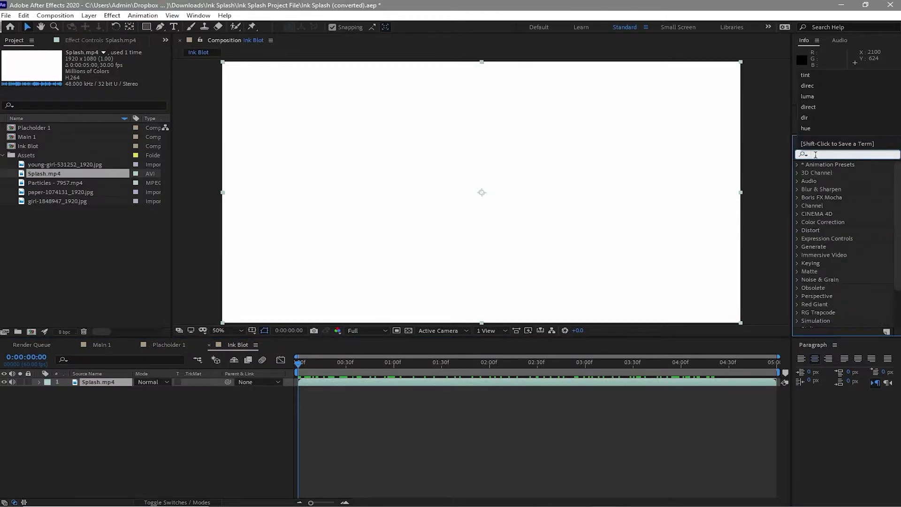
type("luma")
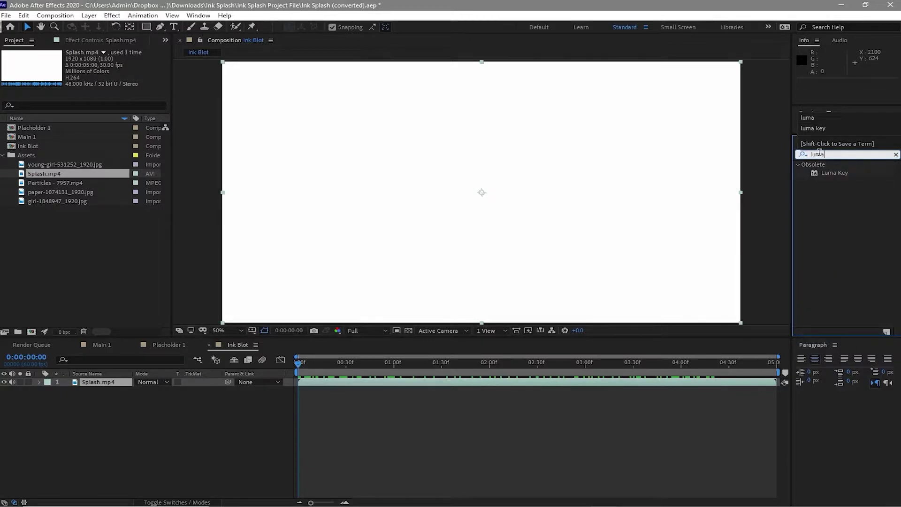
left_click_drag(873, 174, 537, 170)
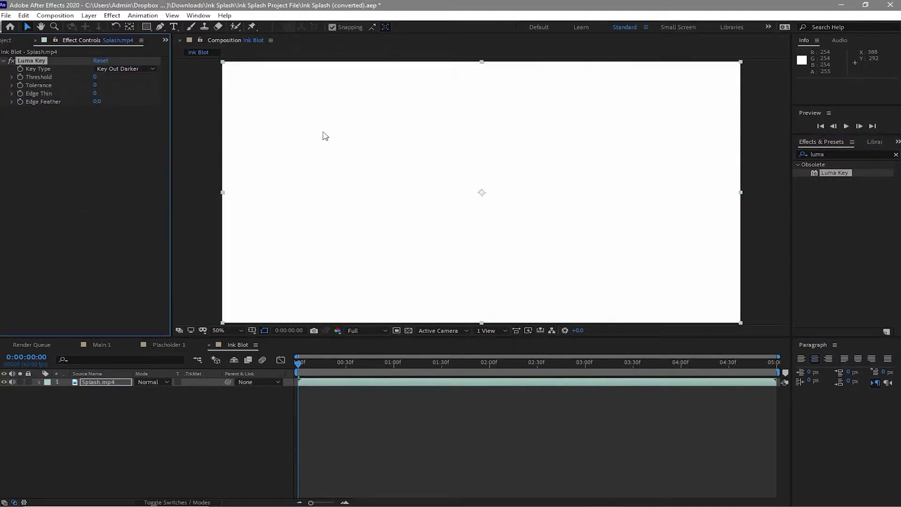
- Set the Luma Key to Key Out Brighter with Threshold 75
left_click(123, 69)
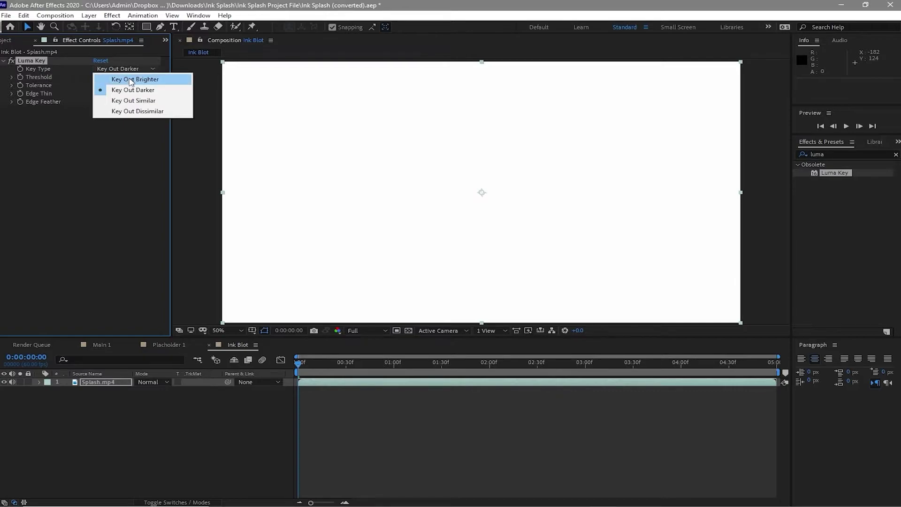
left_click(132, 79)
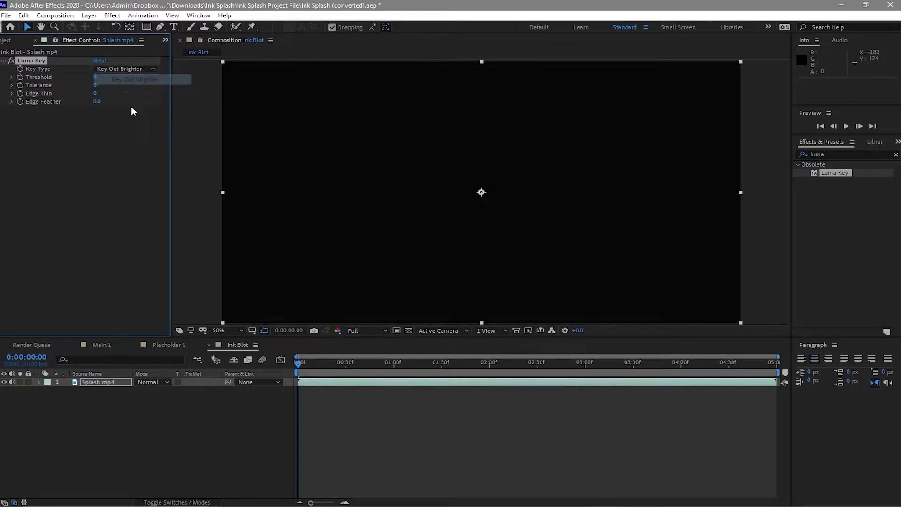
left_click(94, 77)
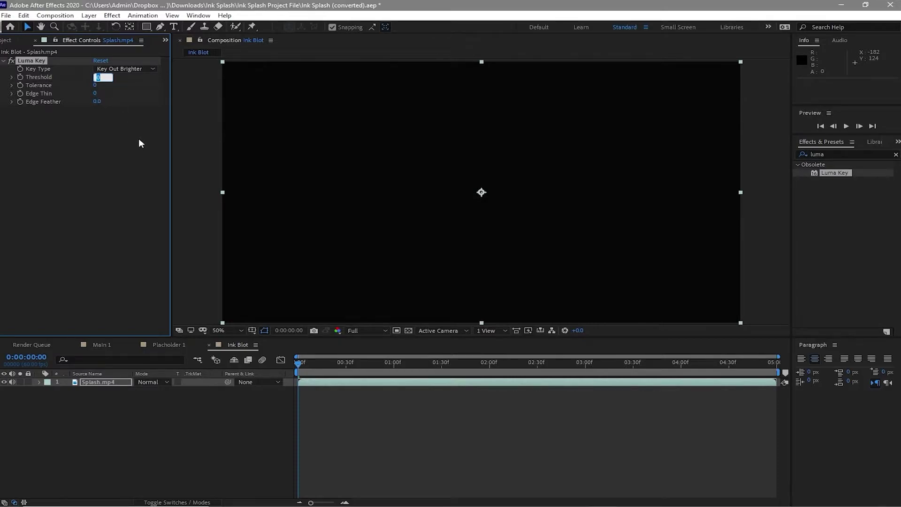
type("75")
left_click(89, 130)
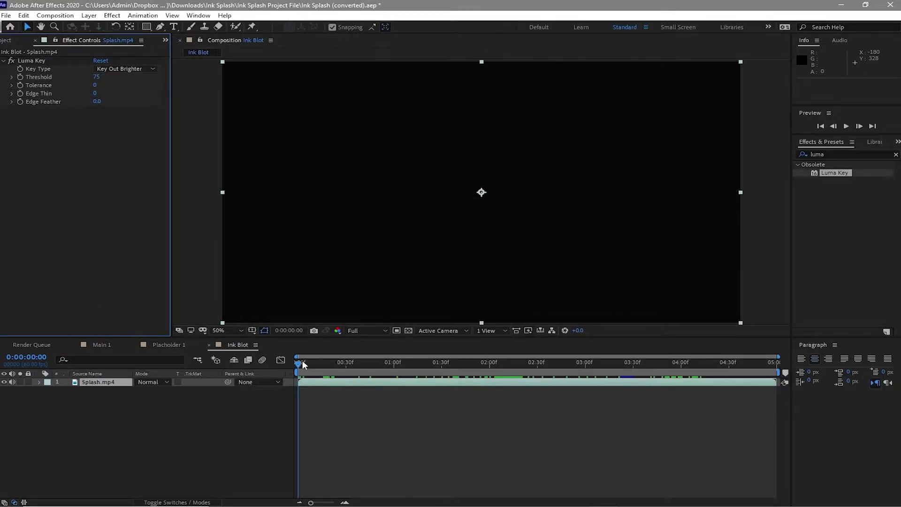
mouse_move(301, 364)
left_mouse_down()
mouse_move(346, 376)
mouse_move(481, 381)
mouse_move(669, 364)
left_mouse_up()
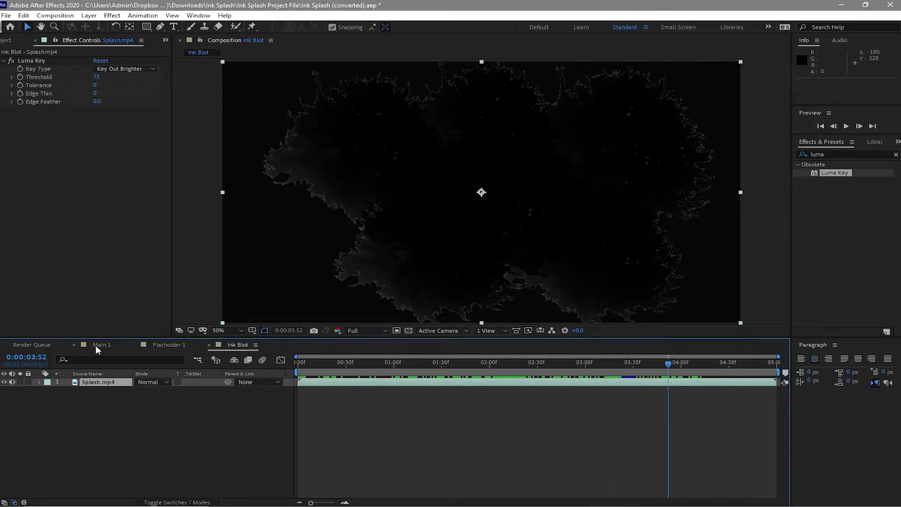
- Add the Ink Blot comp and a second copy of Placeholder 1 to the Main 1 timeline
left_click(94, 345)
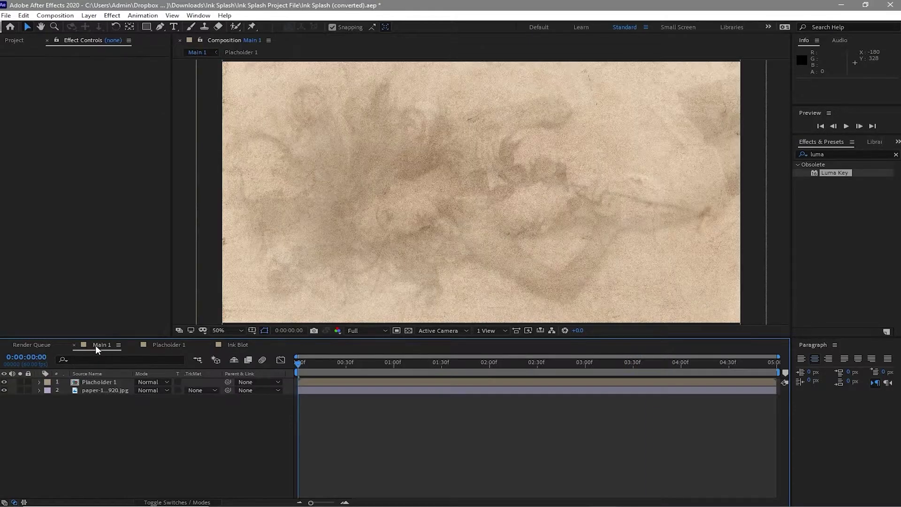
left_click(16, 40)
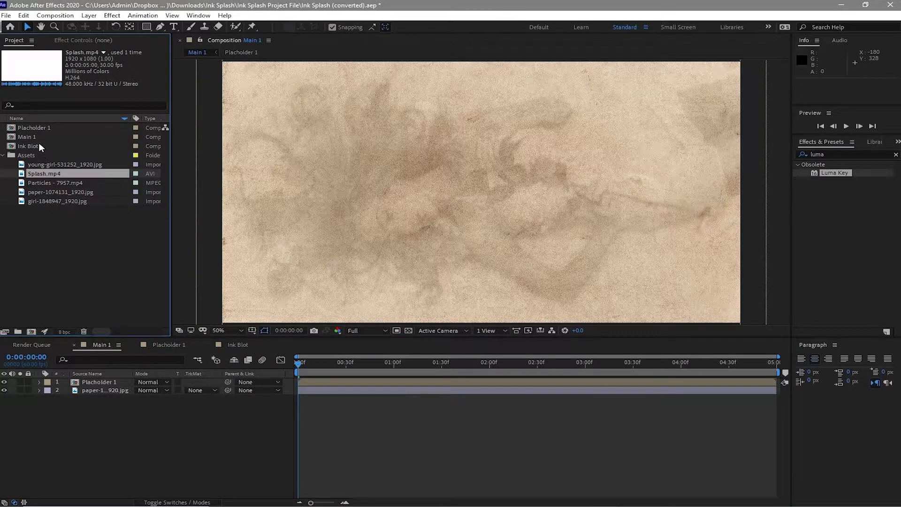
mouse_move(39, 144)
left_mouse_down()
mouse_move(47, 328)
mouse_move(61, 382)
left_mouse_up()
left_click(67, 416)
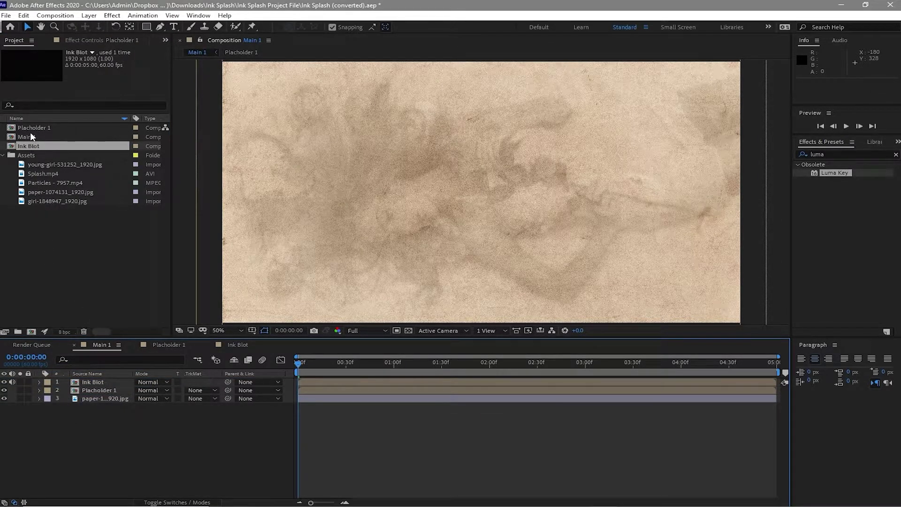
left_click_drag(29, 127, 72, 375)
- Keyframe the top Placeholder 1 layer's Scale at 110% at the start and 100% at the end
key("s")
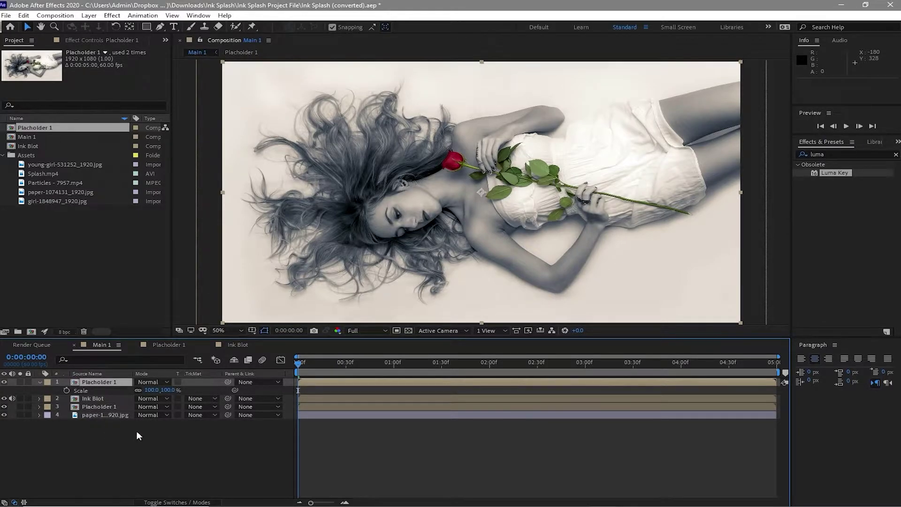
left_click(152, 389)
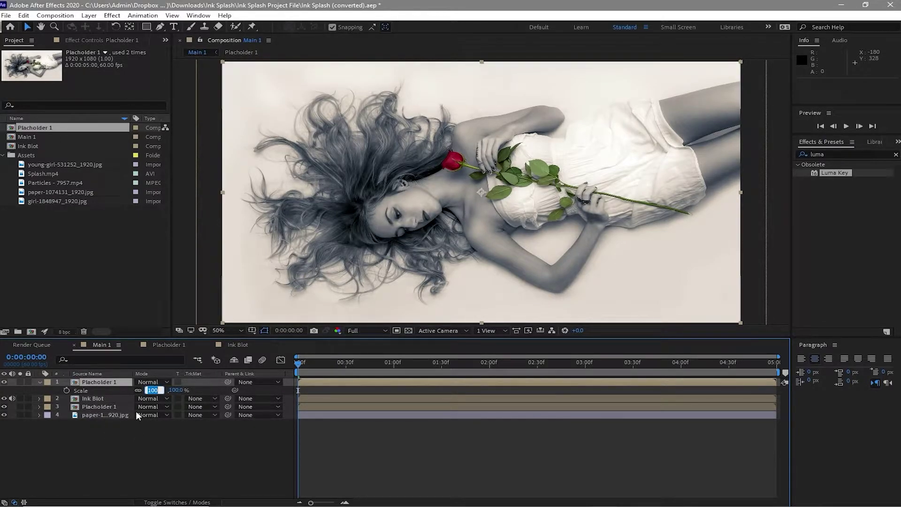
type("110")
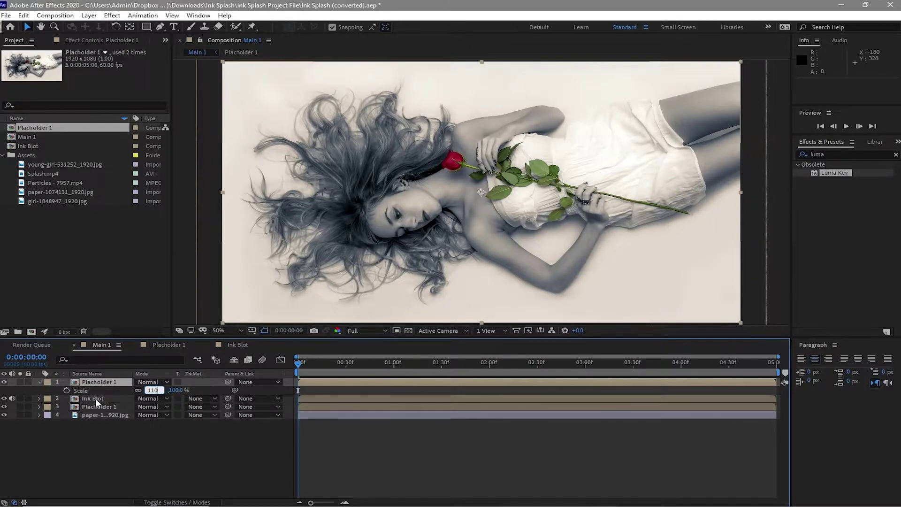
left_click(66, 389)
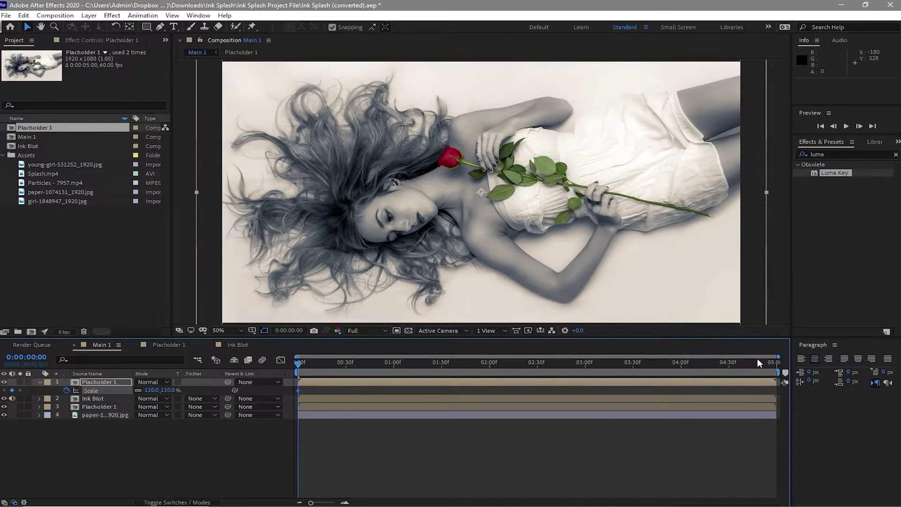
left_click(774, 362)
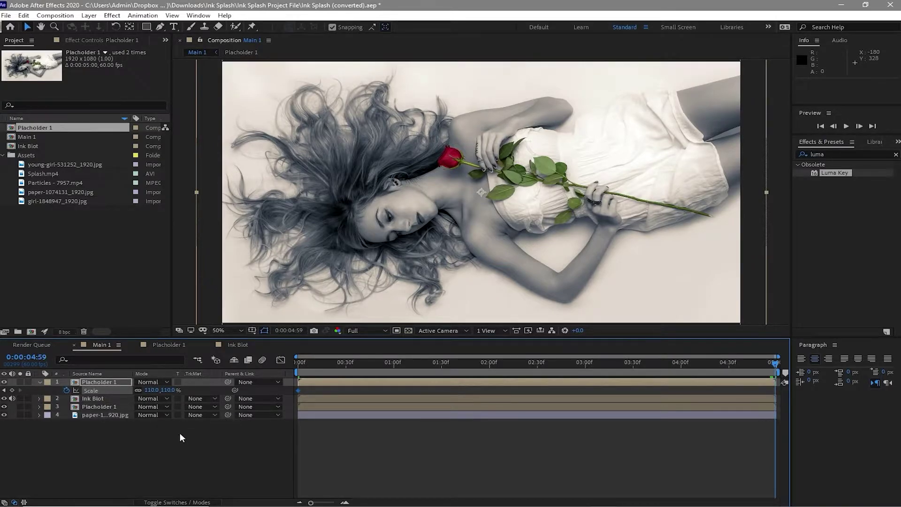
left_click(152, 390)
type("100")
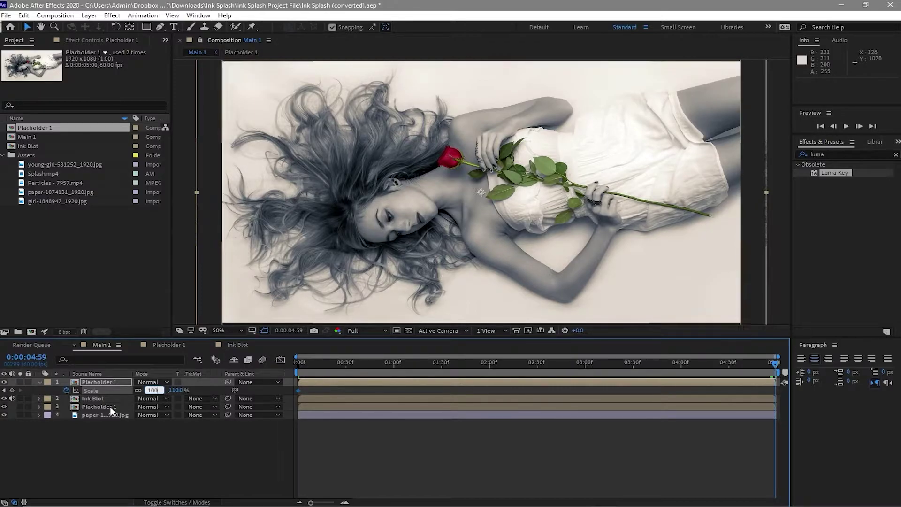
left_click(137, 450)
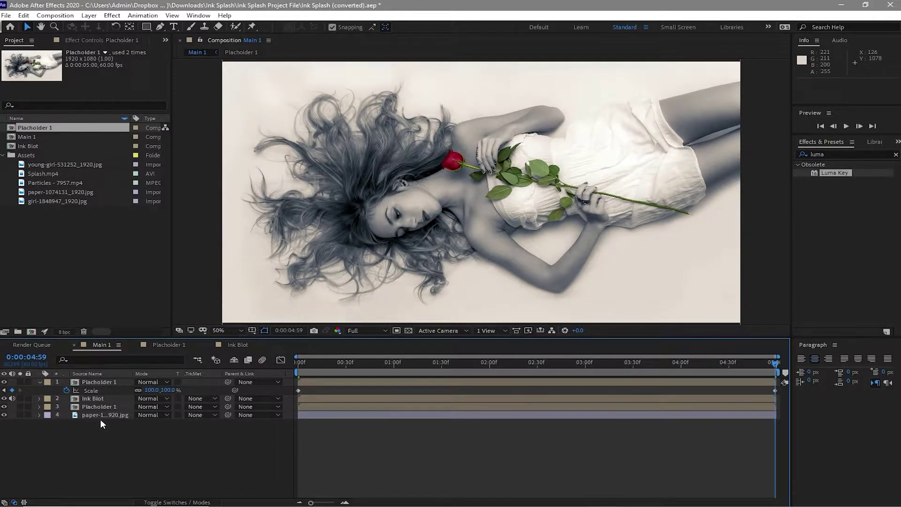
- Move the top Placeholder 1 below Ink Blot and set its track matte to Alpha Matte "Ink Blot"
left_click(40, 380)
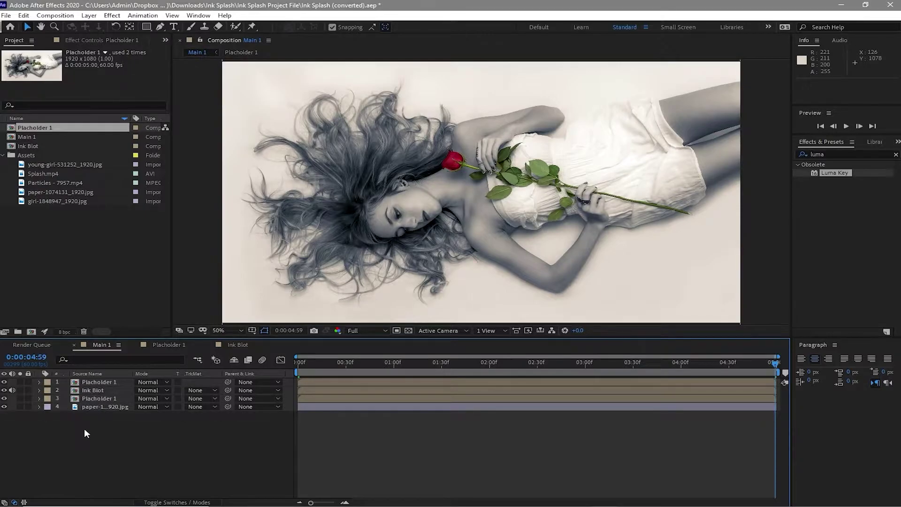
left_click_drag(98, 381, 104, 396)
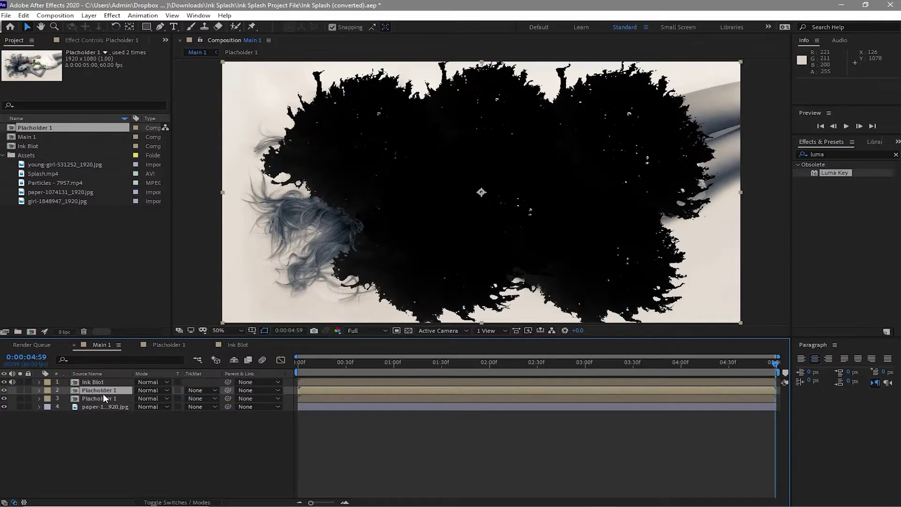
left_click(214, 392)
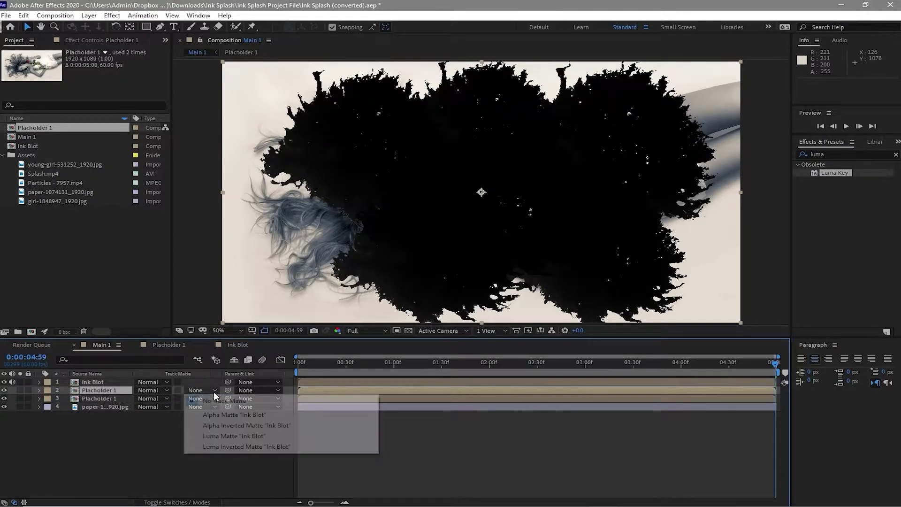
left_click(225, 415)
- Preview Main 1 to check the photo revealed inside the ink splash
left_click(842, 127)
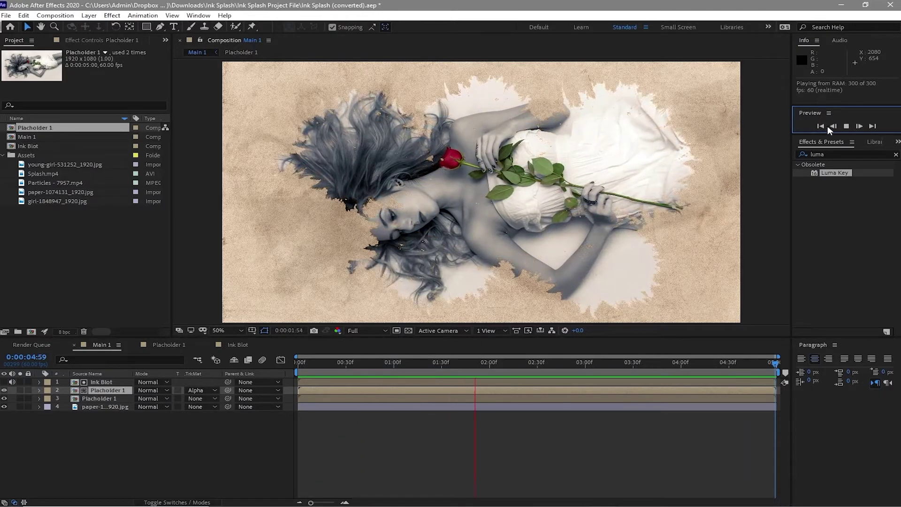
left_click(847, 127)
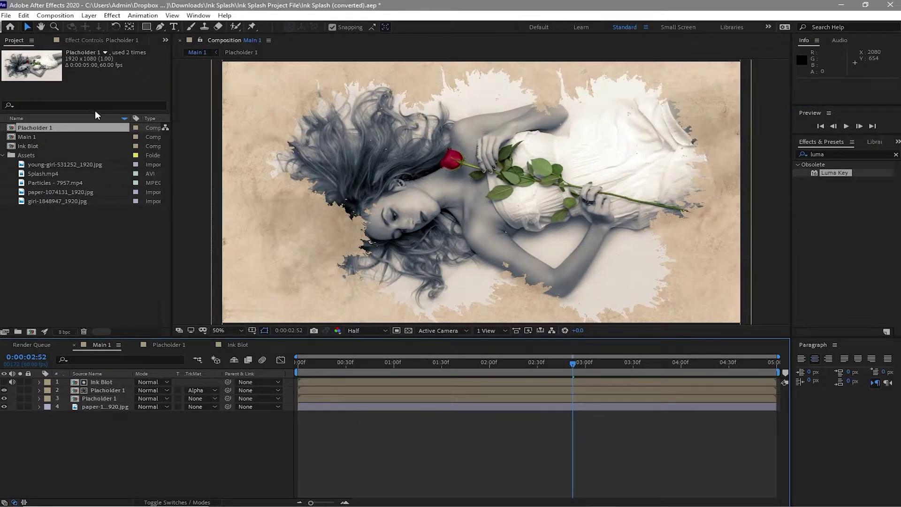
left_click(173, 26)
- Type the title 'Ink Blot' / 'Slideshow' on two lines at the left of the Main 1 viewer
left_click(263, 269)
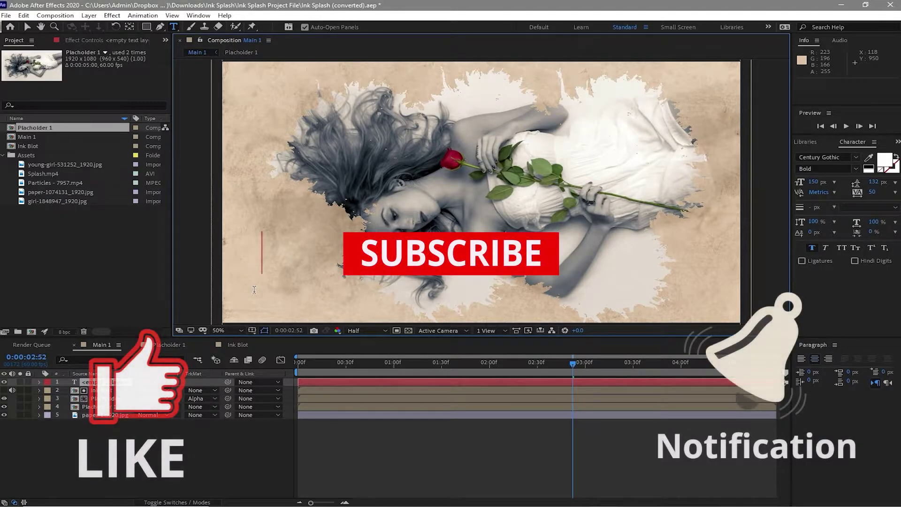
type("I")
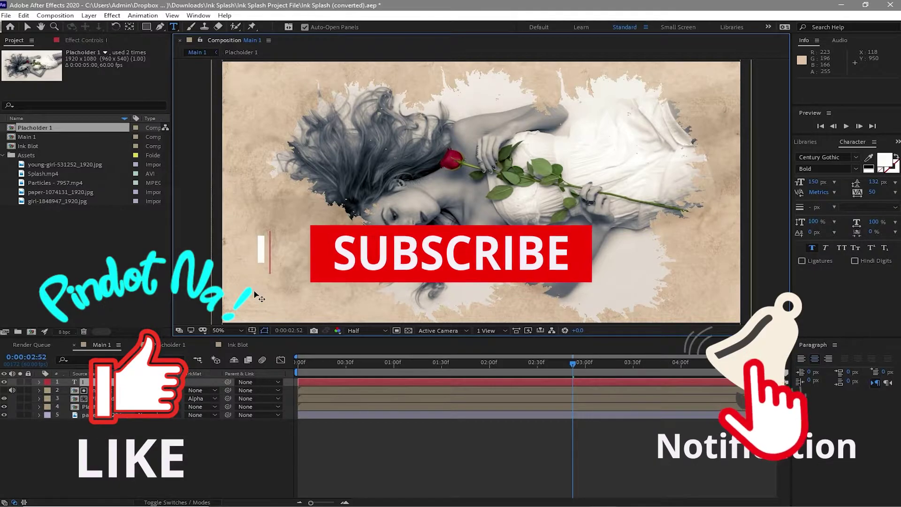
type("nk")
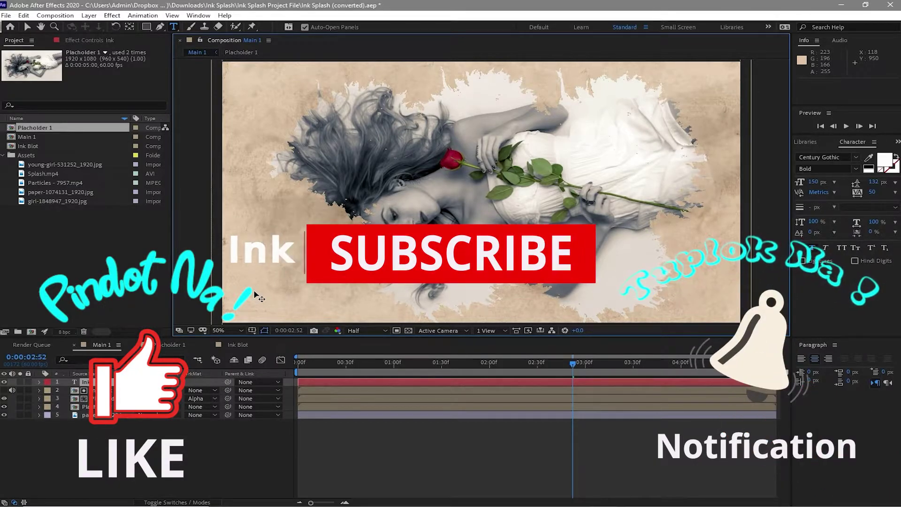
type(" B")
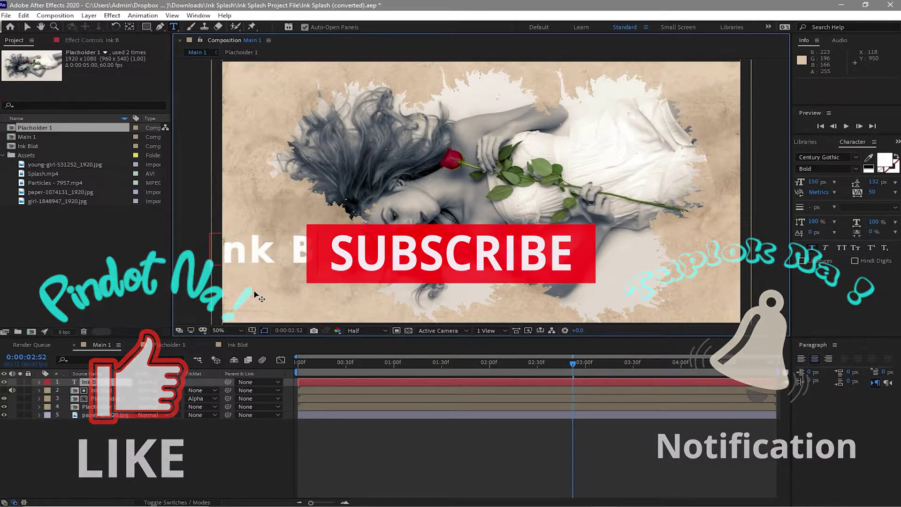
type("lo")
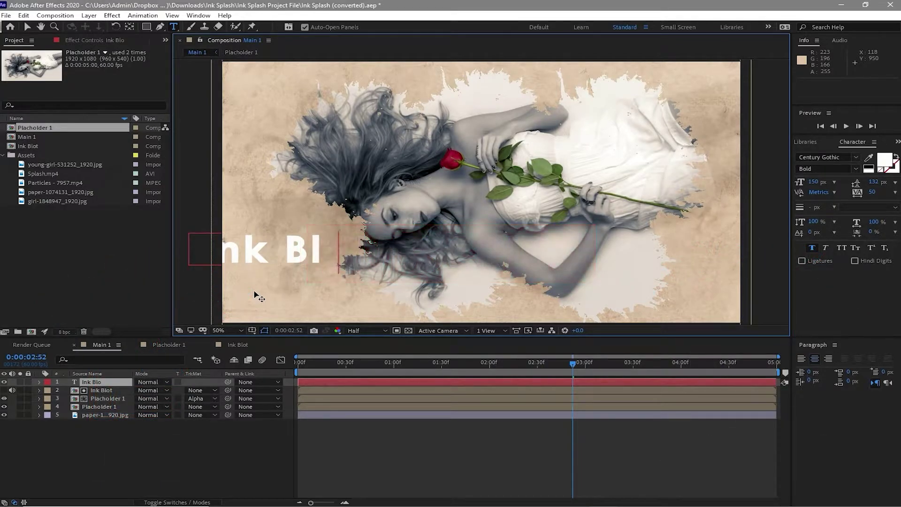
type("t")
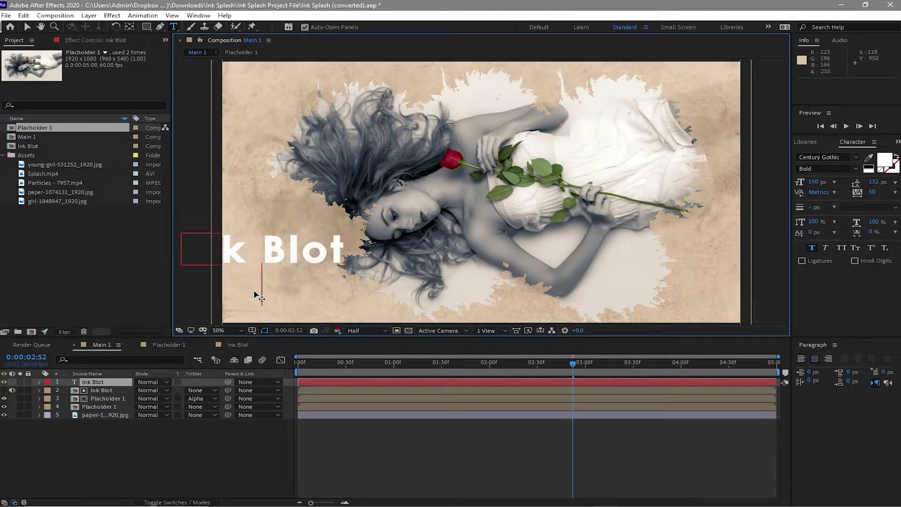
type("Sli")
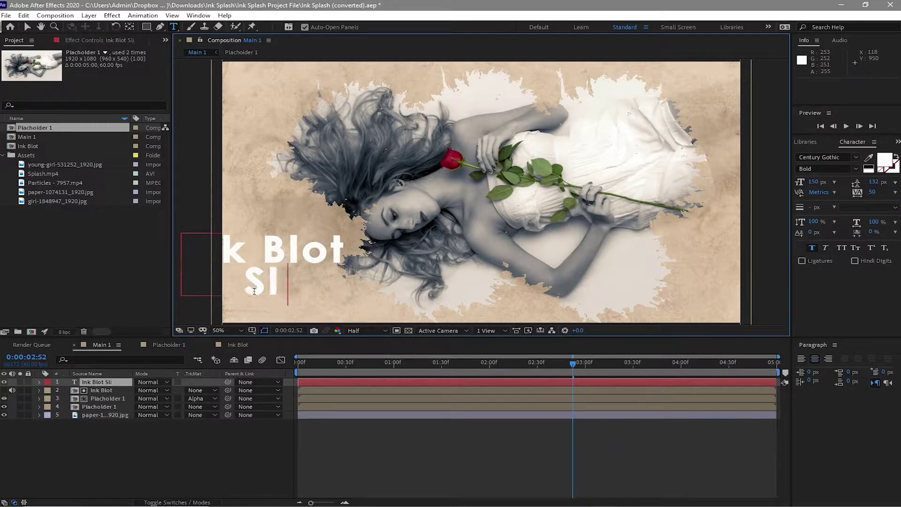
type("des")
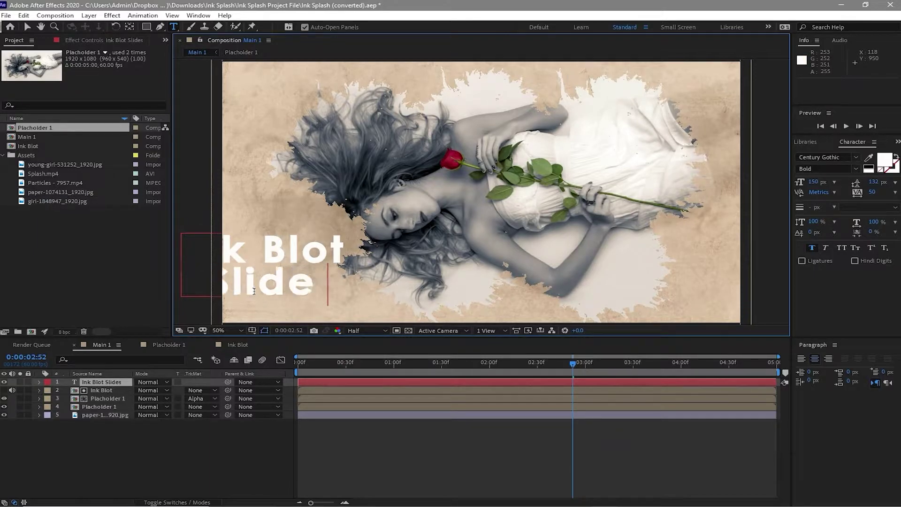
type("how")
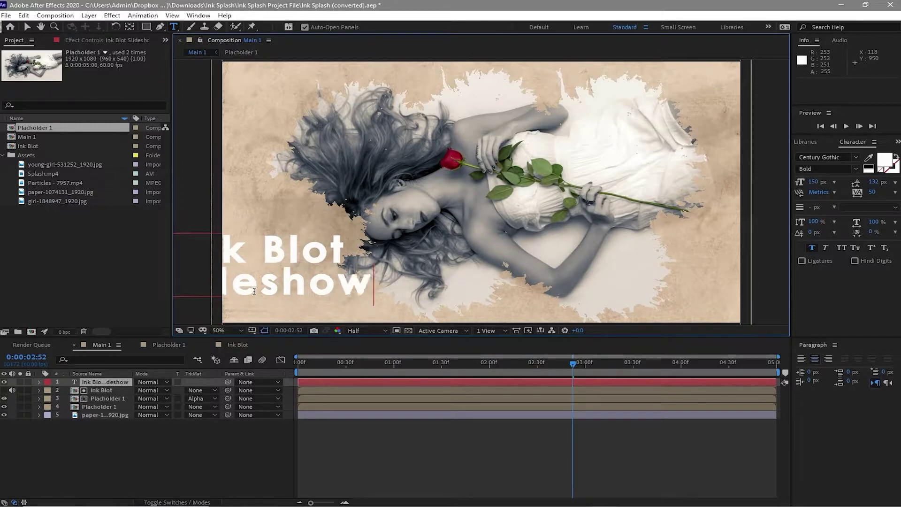
- Move the title into the lower-left of the frame and resize its Ink Blot line to 80 px
left_click(27, 27)
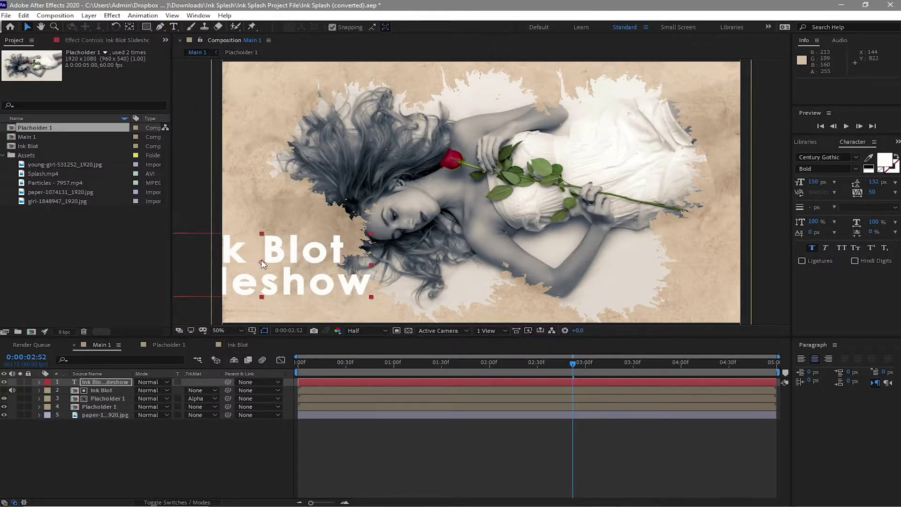
left_click_drag(261, 262, 347, 276)
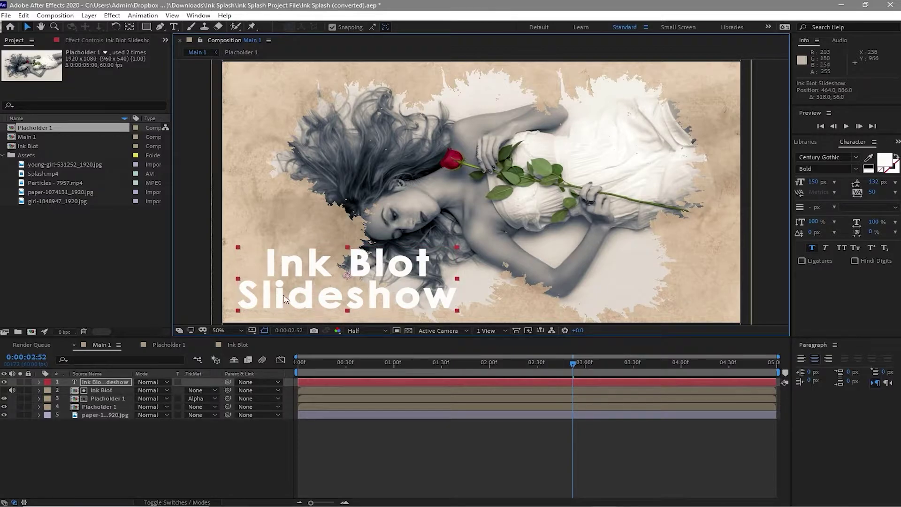
double_click(239, 286)
left_click_drag(240, 286, 465, 281)
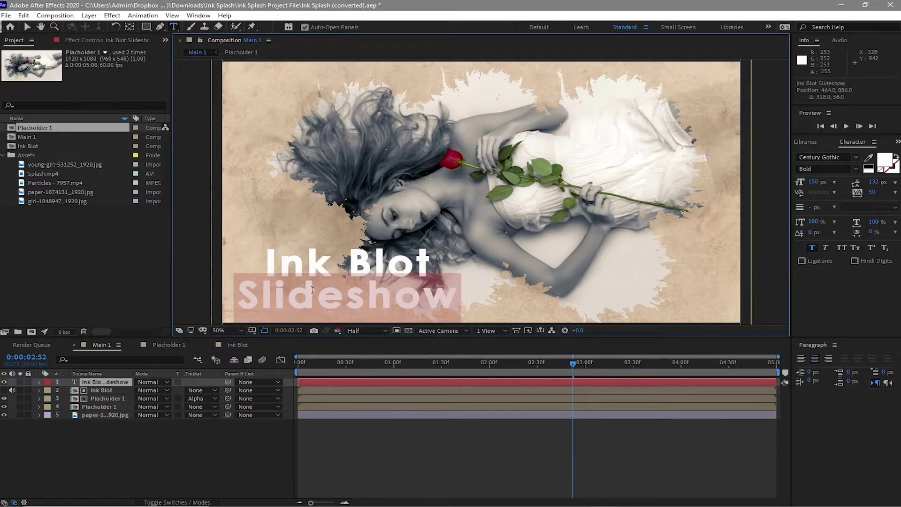
left_click_drag(268, 262, 431, 270)
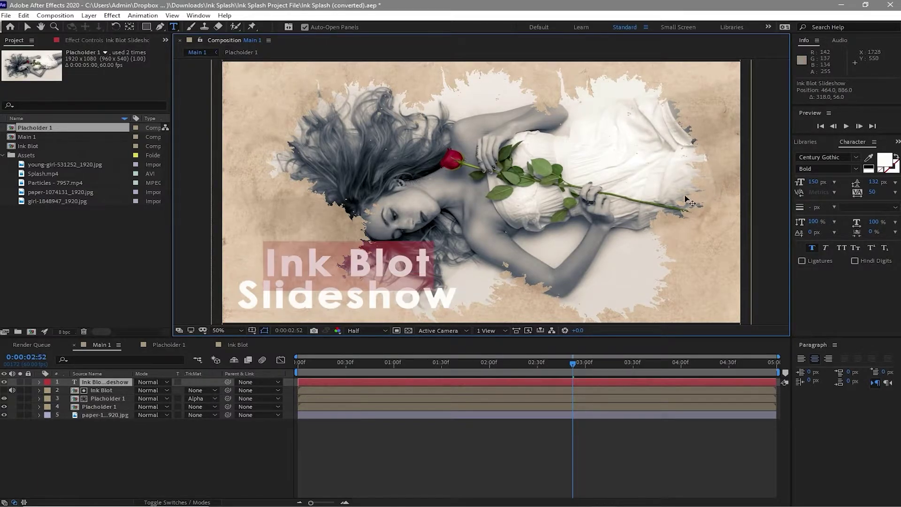
left_click(812, 183)
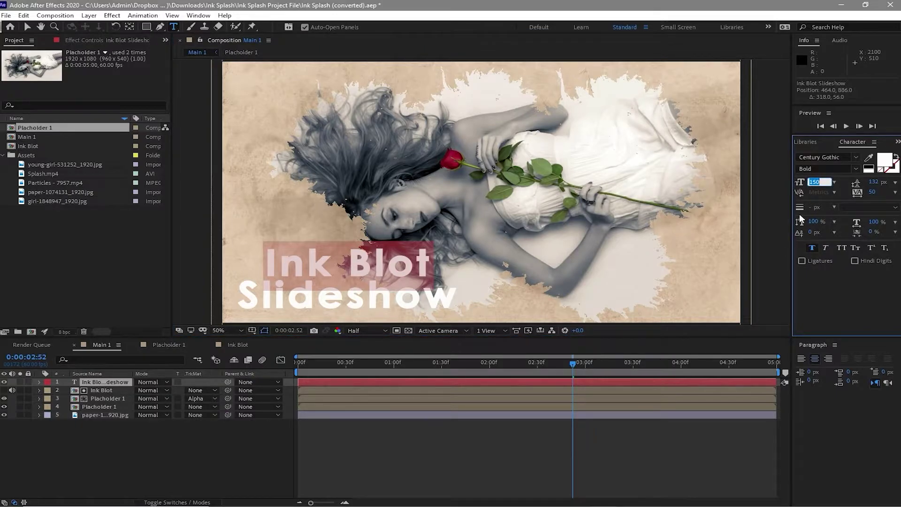
type("80")
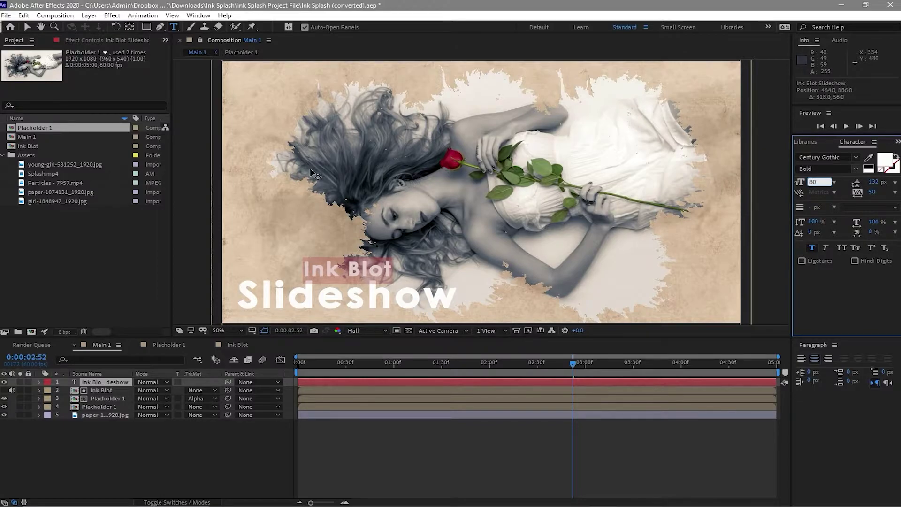
left_click_drag(179, 237, 176, 241)
left_click(106, 295)
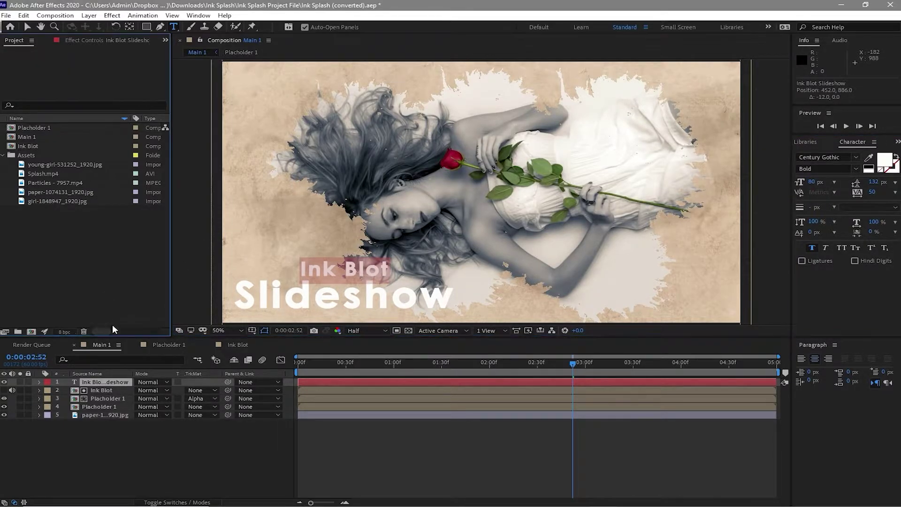
- Duplicate the Ink Blot layer and make the top copy visible
left_click(100, 390)
mouse_move(221, 500)
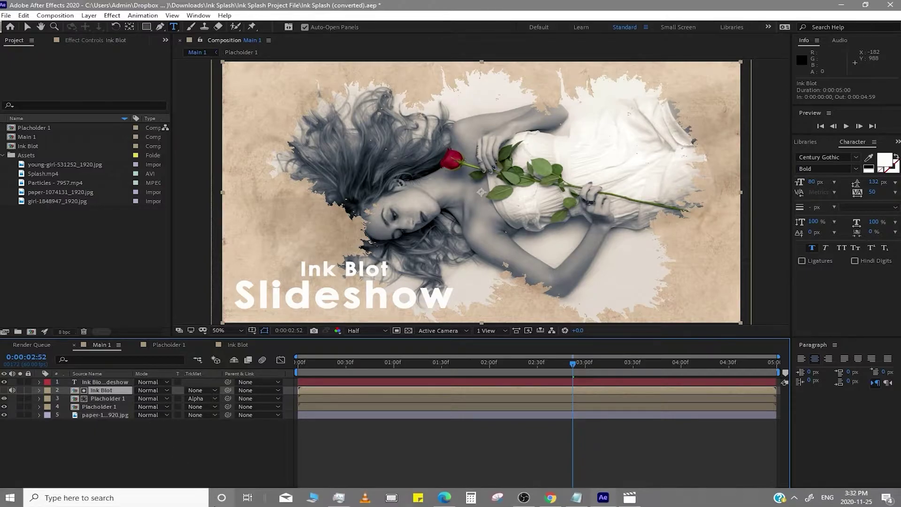
key("ctrl+d")
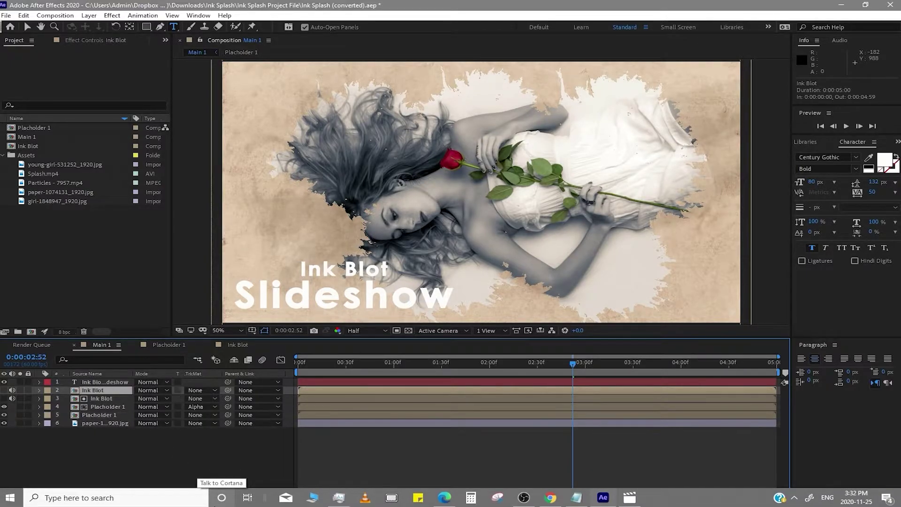
left_click(3, 390)
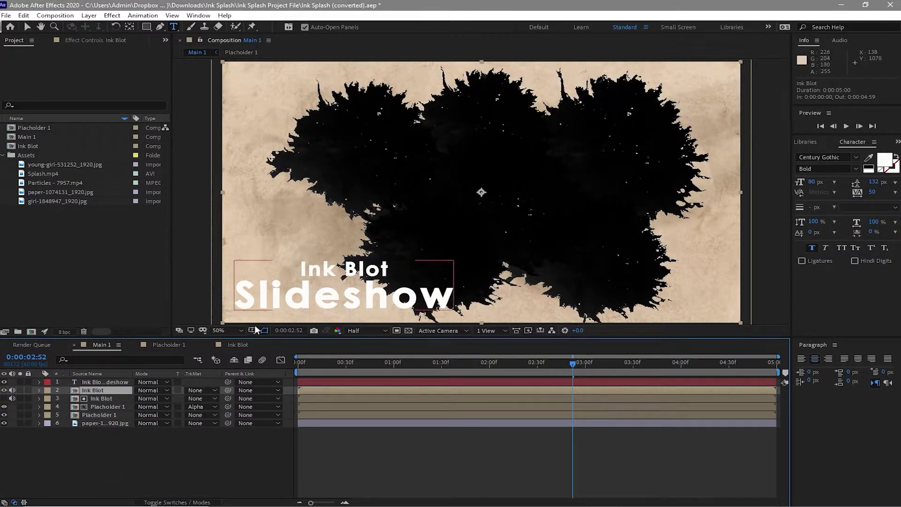
- Scale the Ink Blot copy to 83×38%, place it lower left under the title, then duplicate it
key("s")
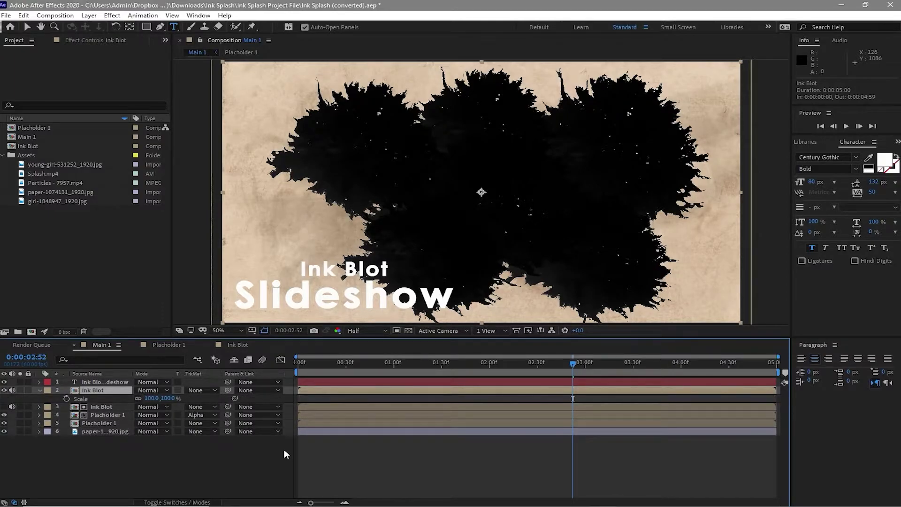
key("shift+p")
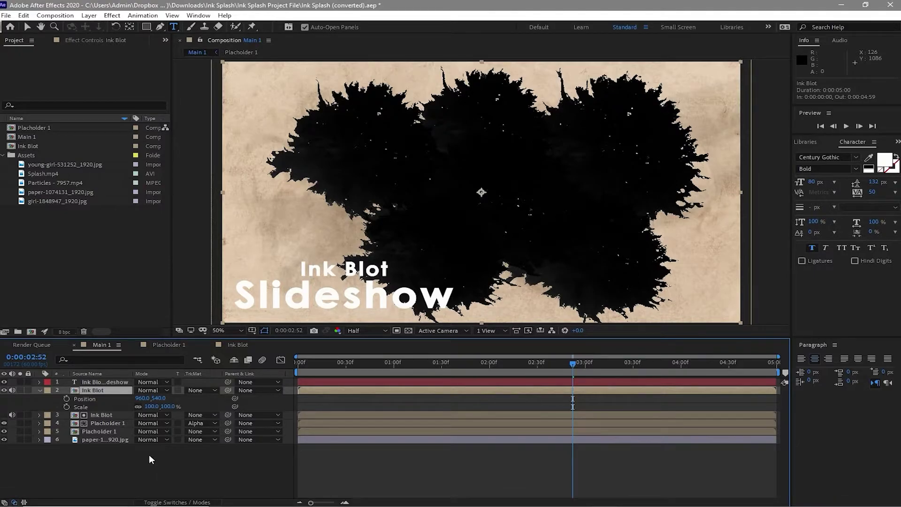
left_click(137, 406)
left_click(29, 27)
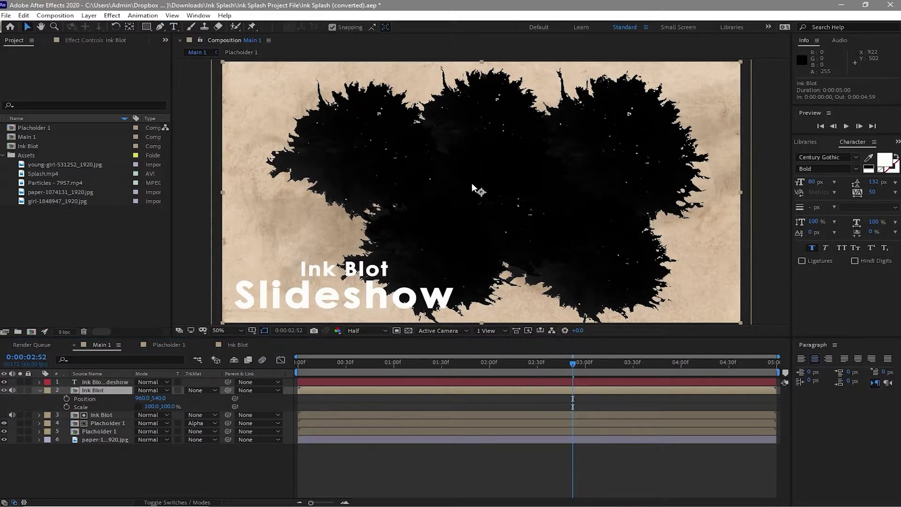
left_click_drag(482, 196, 347, 286)
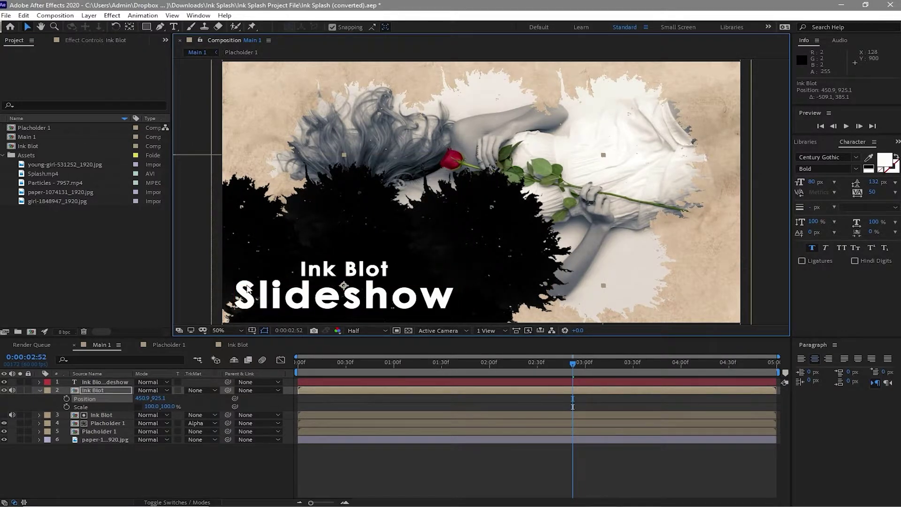
left_click_drag(155, 406, 127, 409)
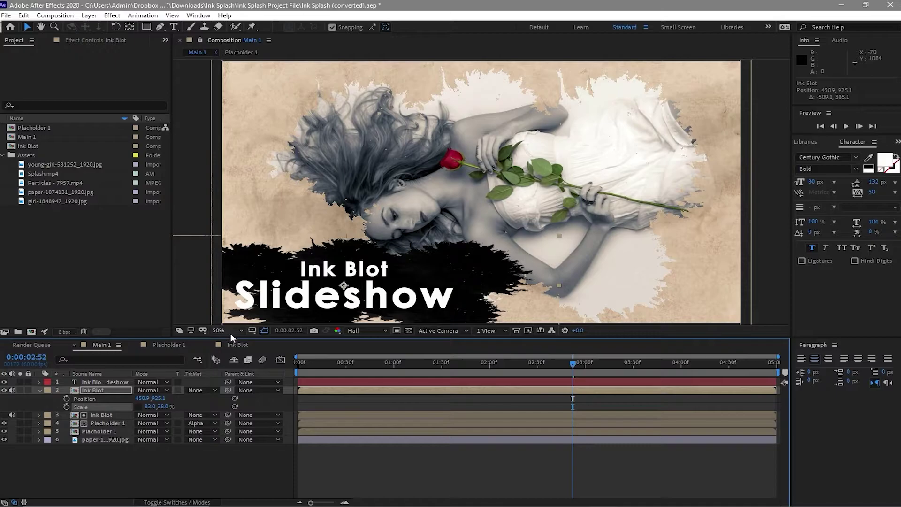
left_click(136, 393)
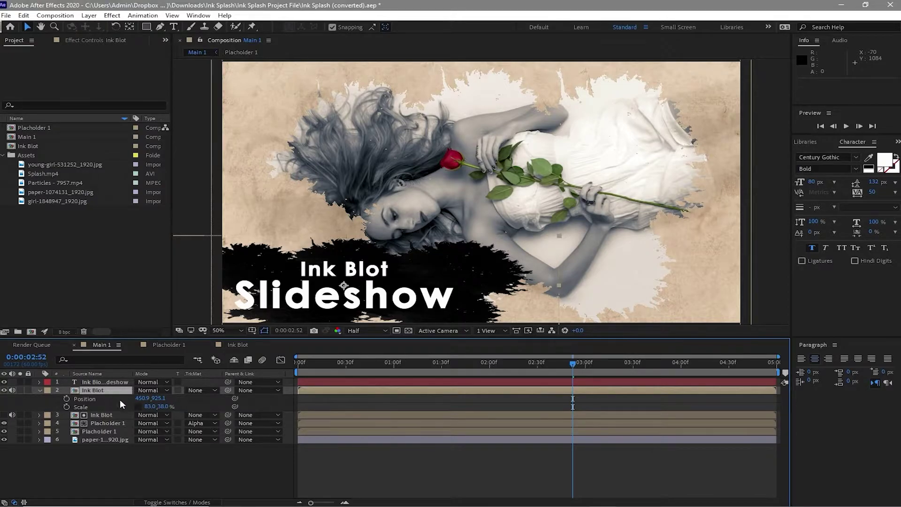
mouse_move(135, 399)
left_mouse_down()
mouse_move(56, 374)
mouse_move(154, 443)
left_mouse_up()
mouse_move(152, 504)
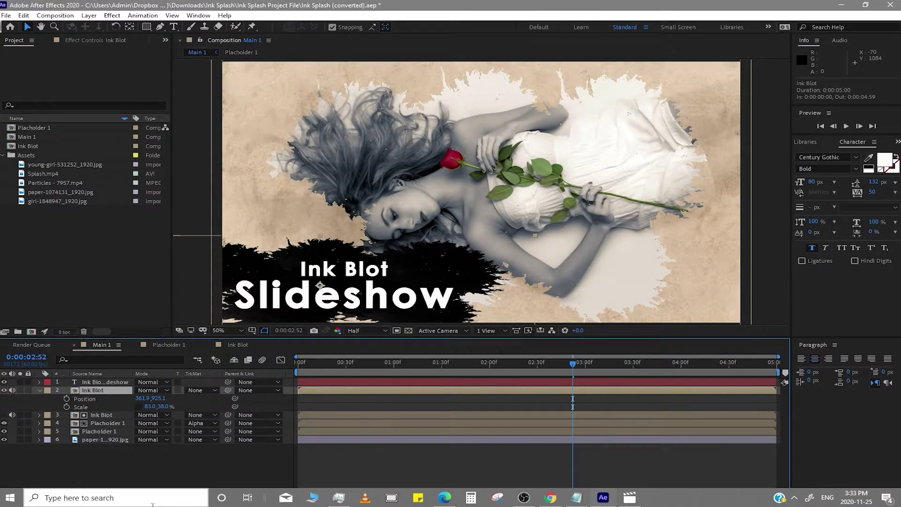
key("ctrl+d")
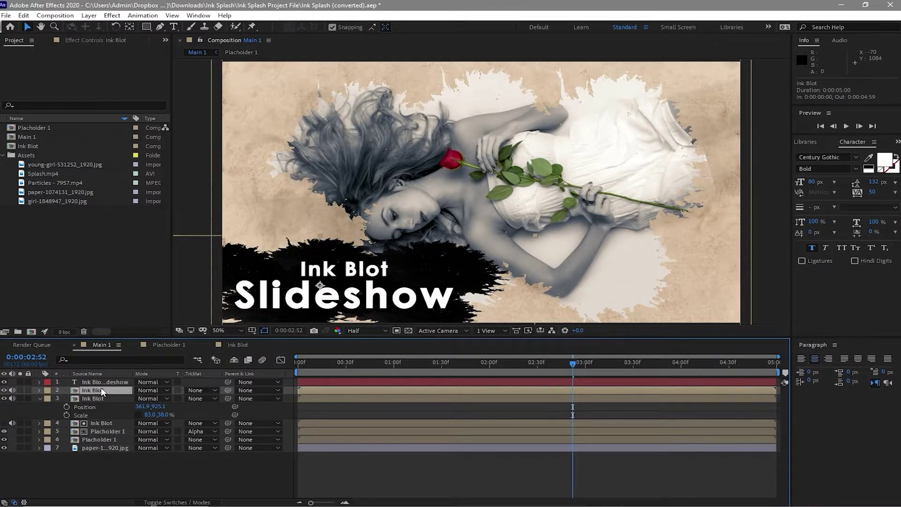
- Move the Ink Blot copy above the title, set the title's matte to Alpha Matte 'Ink Blot', and preview
left_click_drag(100, 387, 100, 383)
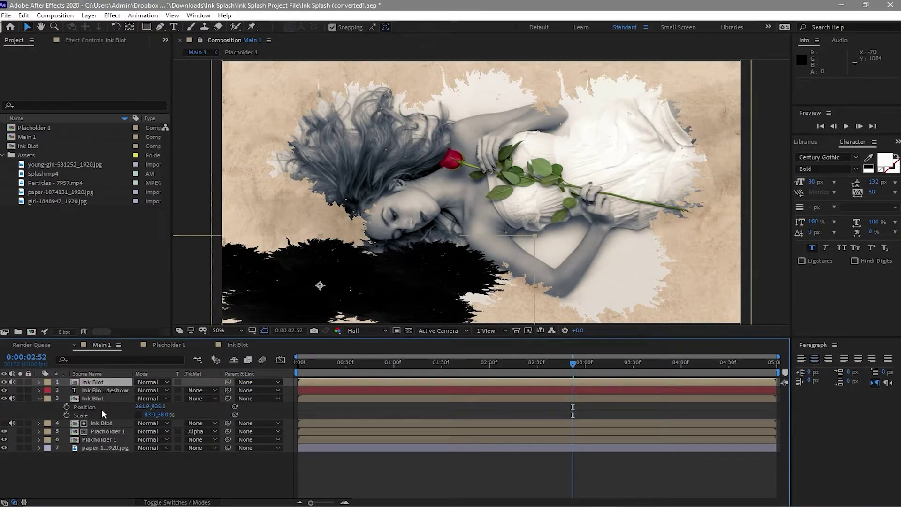
left_click(122, 389)
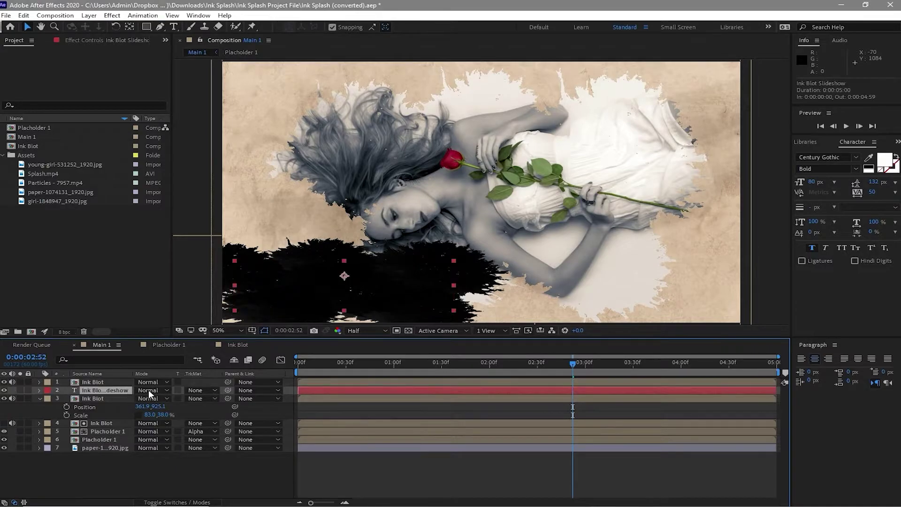
left_click(215, 389)
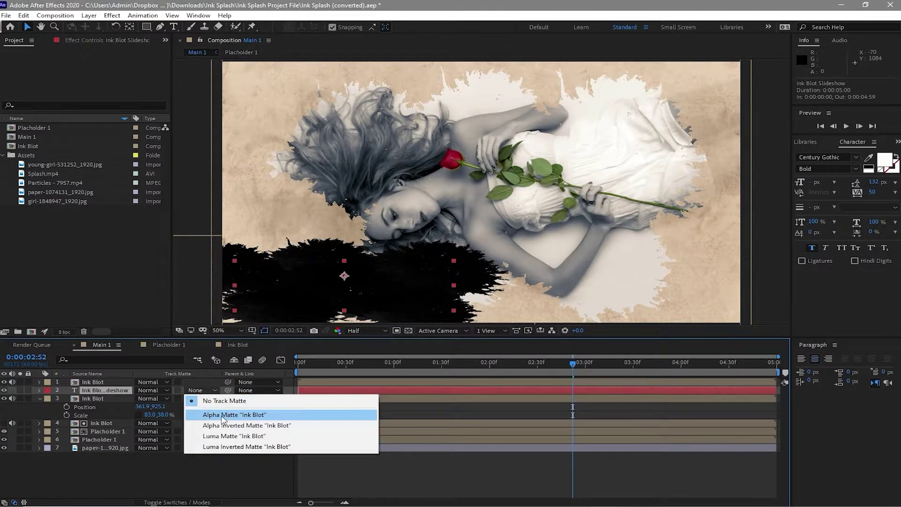
left_click(222, 414)
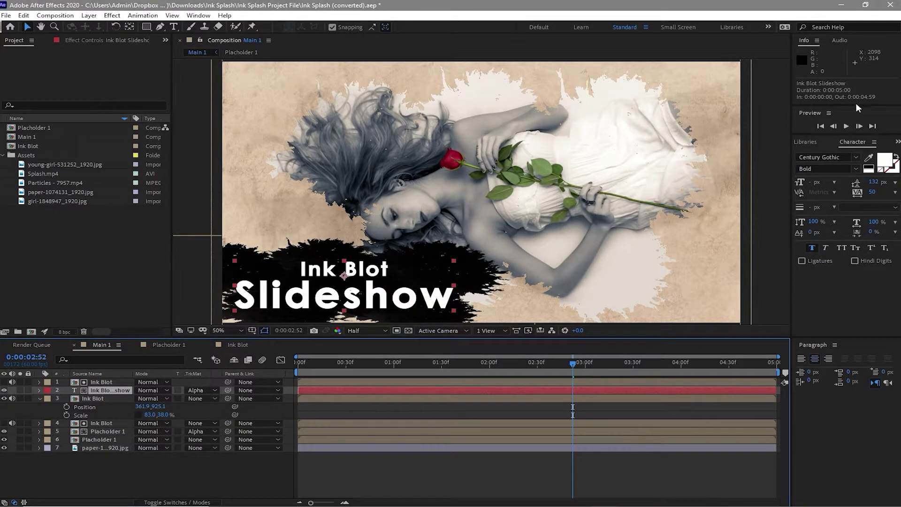
left_click(843, 125)
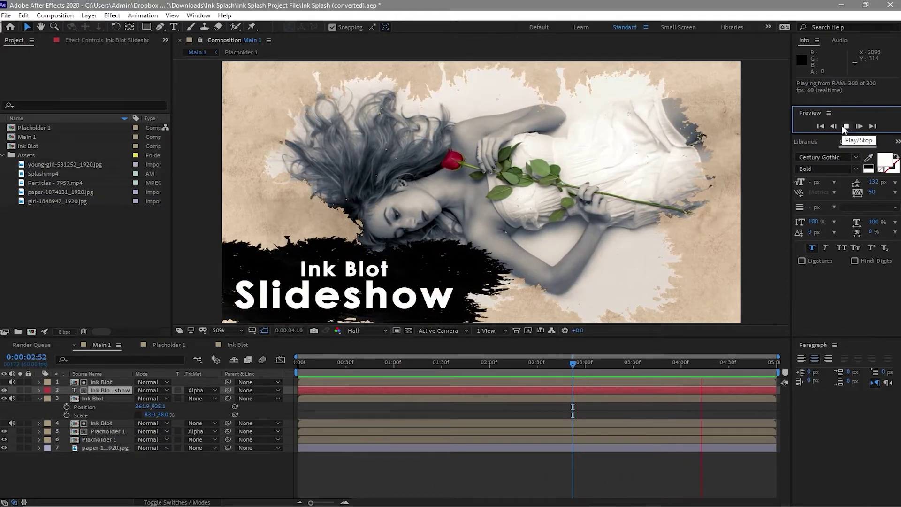
- Create a new solid named Fractal and move it to the top of the layer stack
left_click(88, 16)
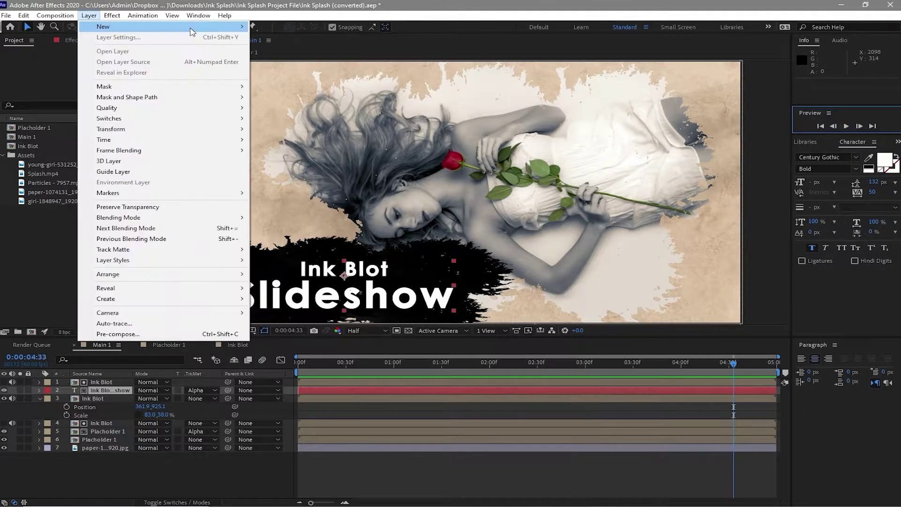
mouse_move(244, 28)
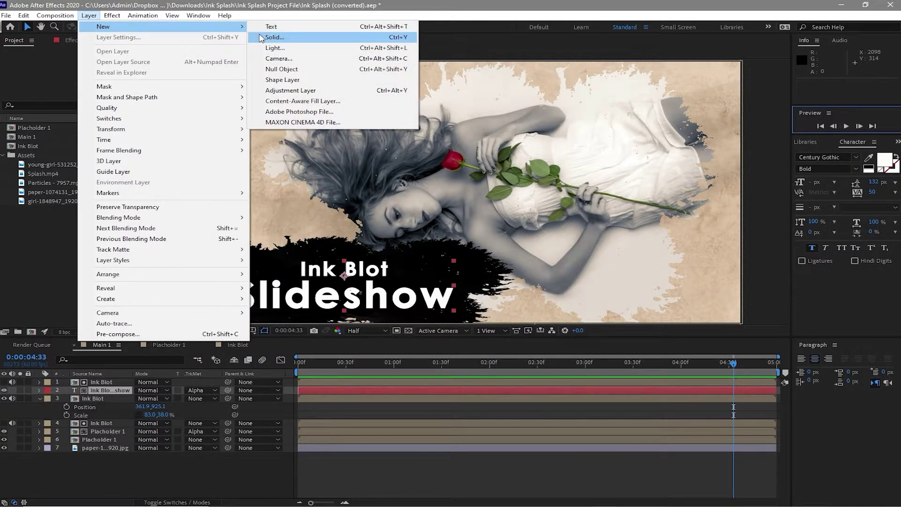
left_click(274, 37)
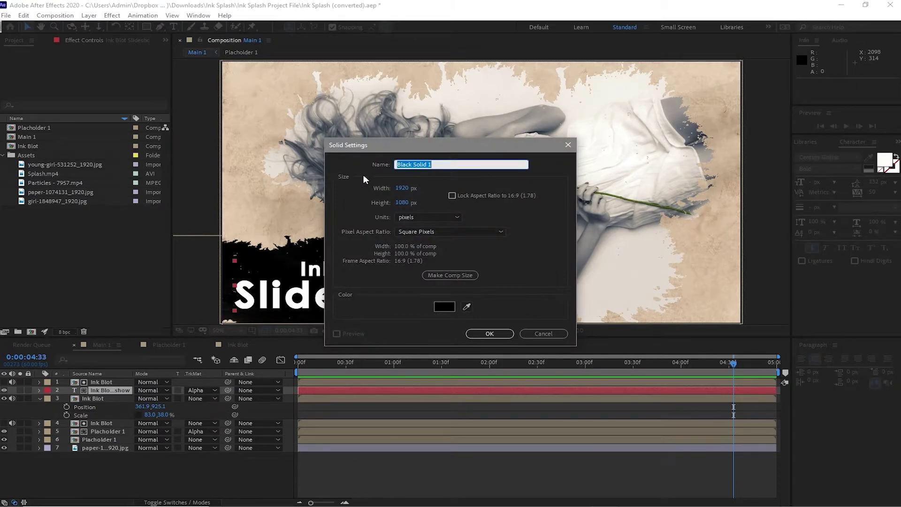
type("Fractal")
left_click(491, 334)
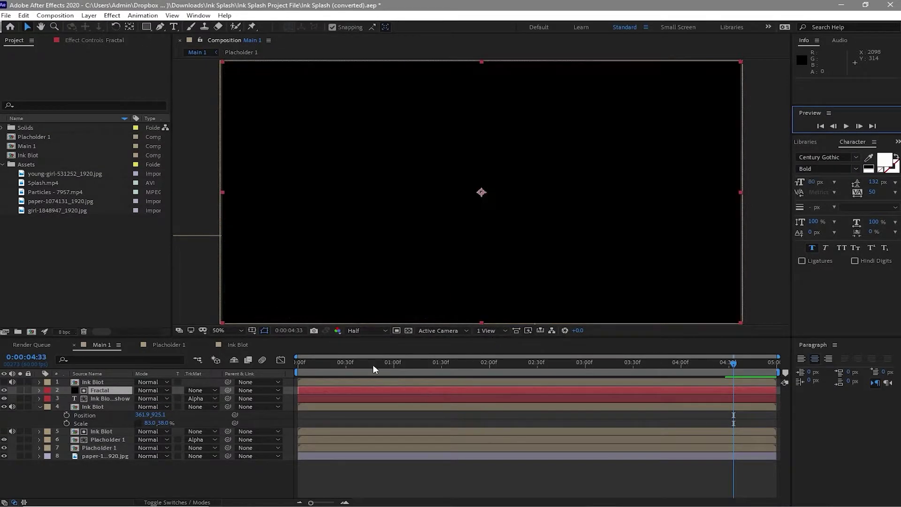
left_click_drag(99, 390, 99, 383)
- Apply Noise & Grain > Fractal Noise to the Fractal solid
left_click(112, 15)
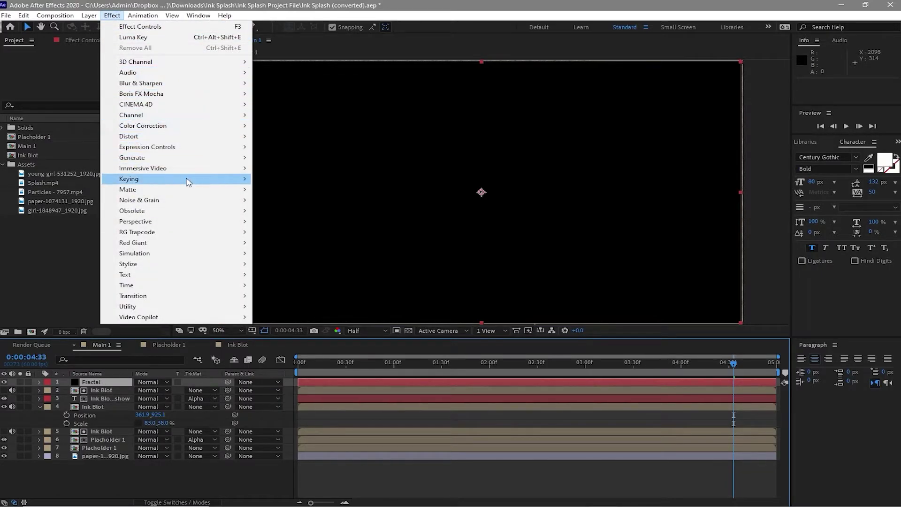
mouse_move(195, 201)
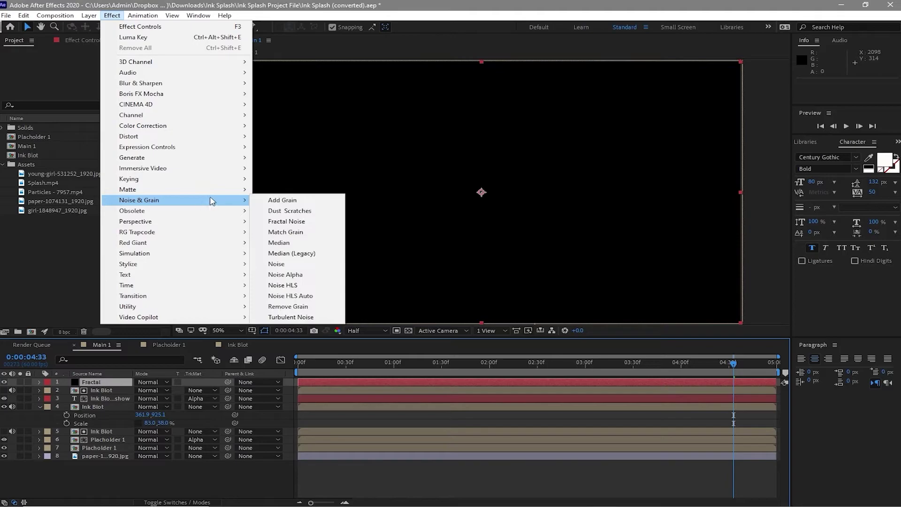
left_click(269, 224)
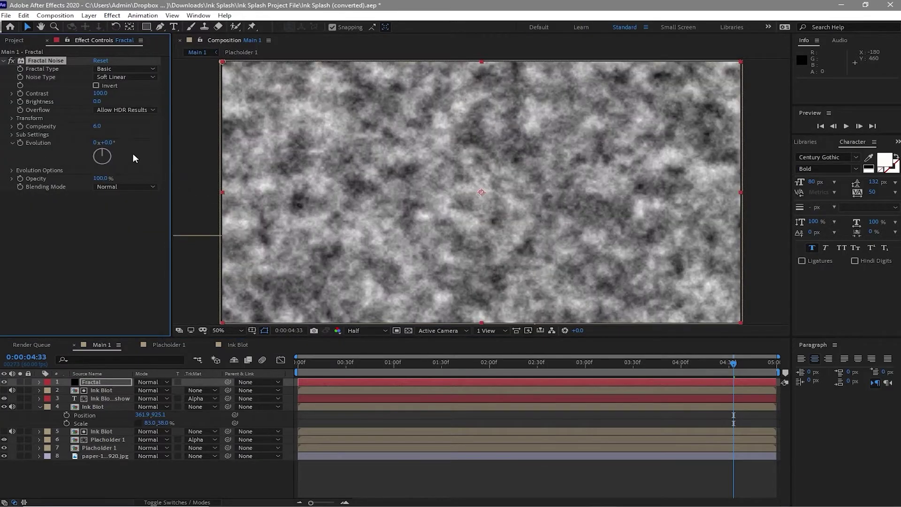
- Set Fractal Noise Complexity to 1, Contrast to 150 and Brightness to -20
left_click(96, 128)
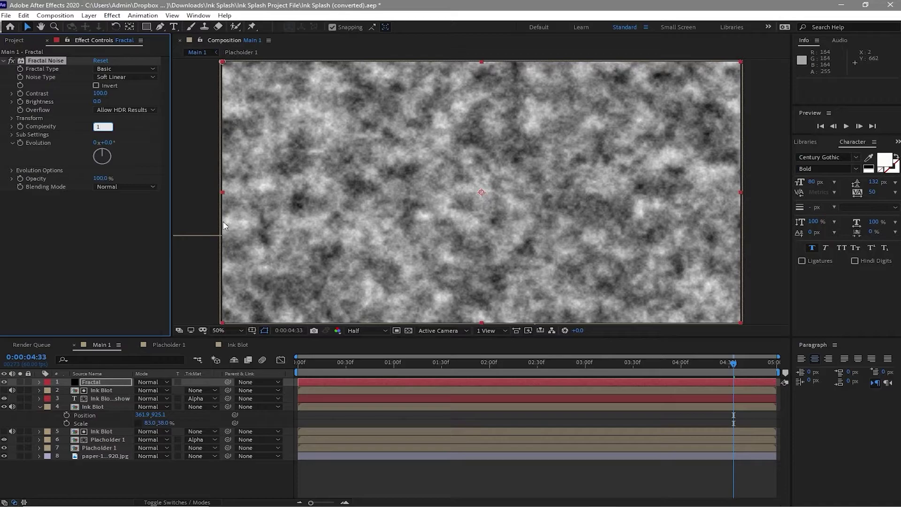
left_click(103, 95)
type("150")
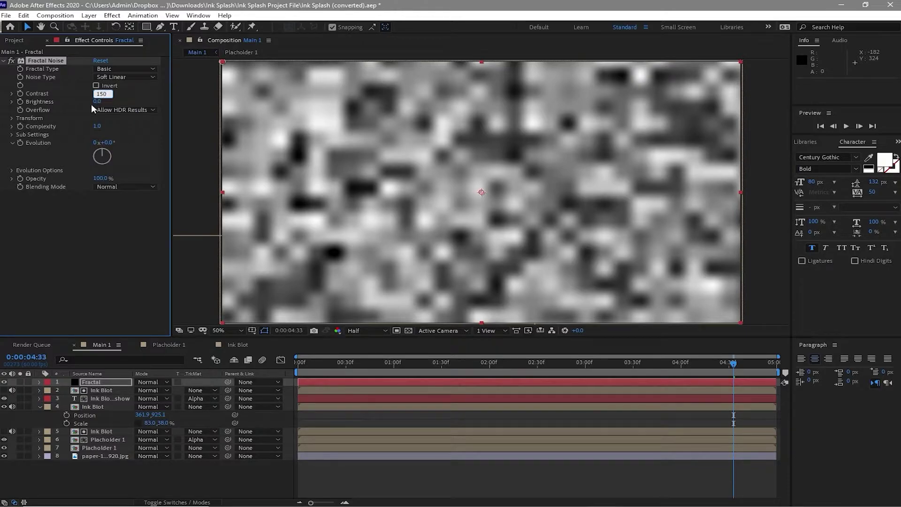
key("Tab")
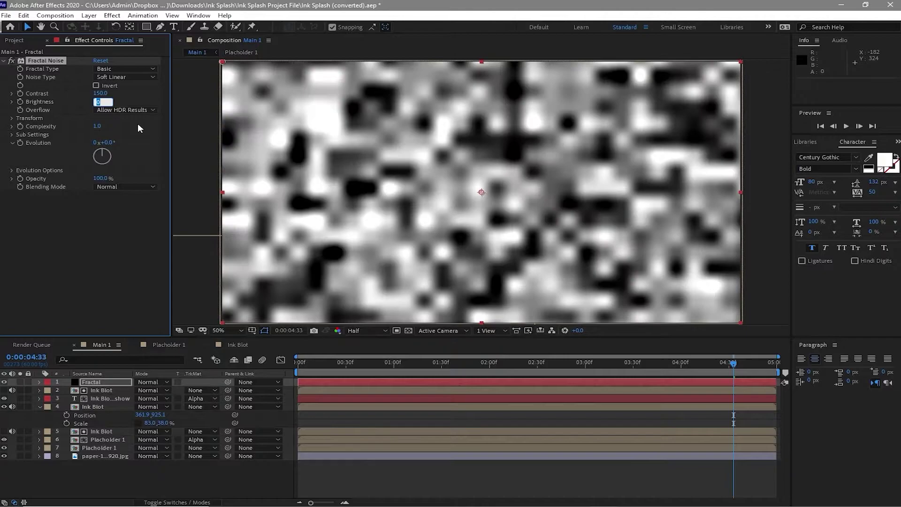
type("-")
type("0")
key("Return")
- Set the Fractal Noise Transform Scale to 1100
left_click(11, 118)
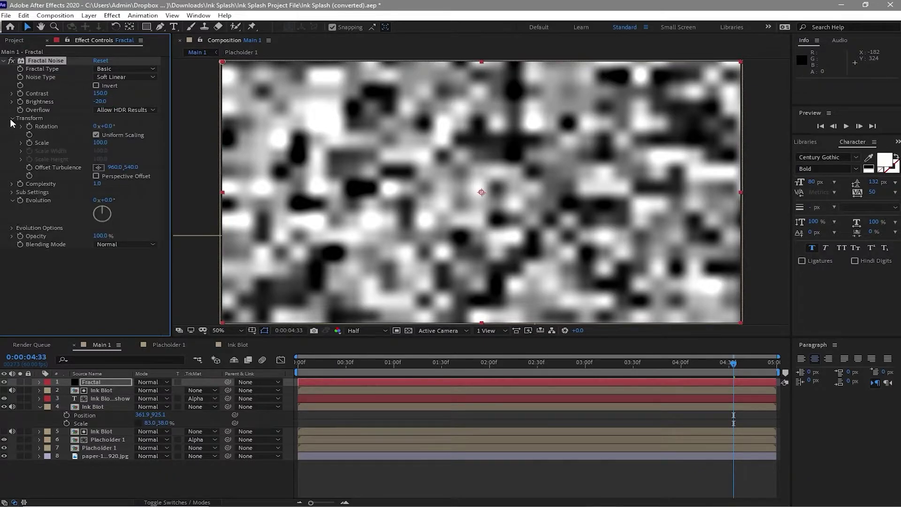
left_click(98, 143)
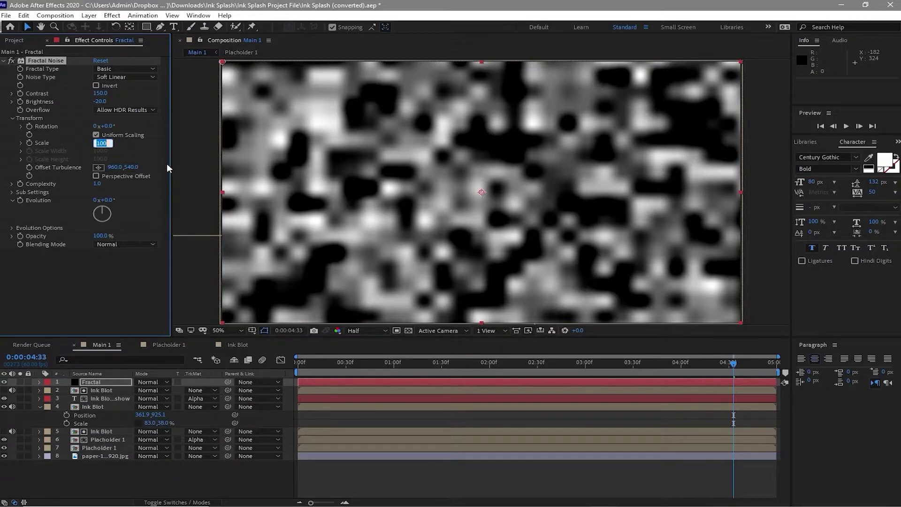
type("1100")
key("Return")
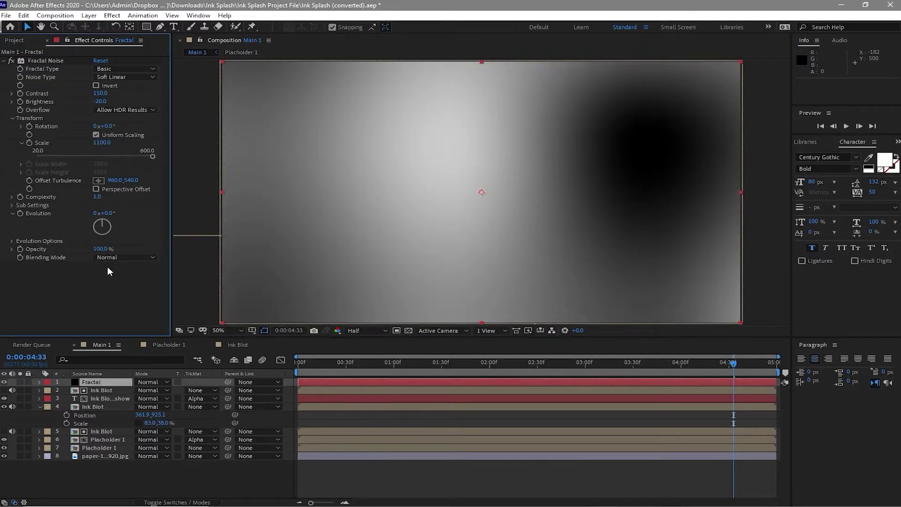
- Add the expression time*75 to Fractal Noise's Evolution property
left_click(20, 214, "alt")
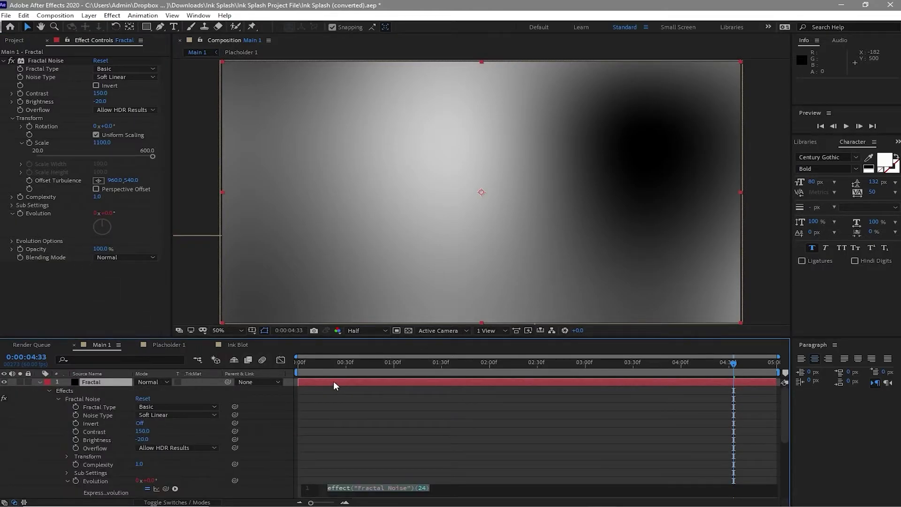
type("t")
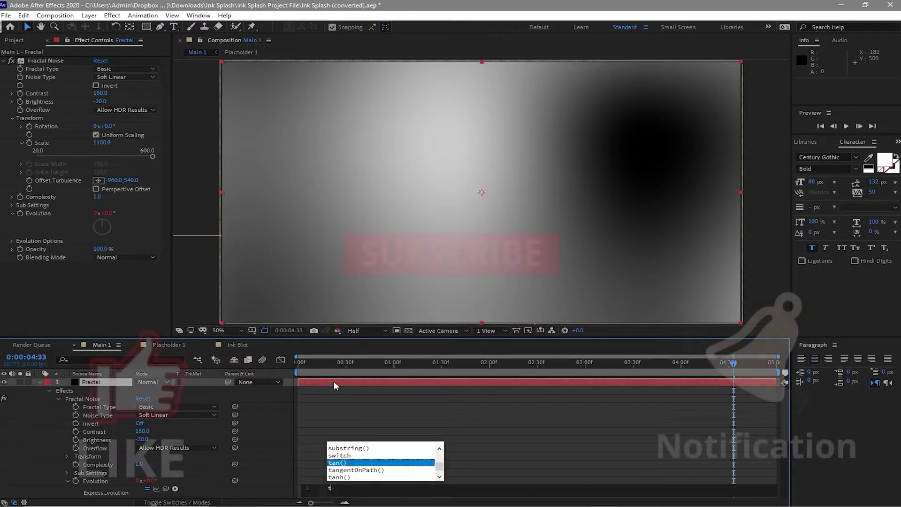
type("ime")
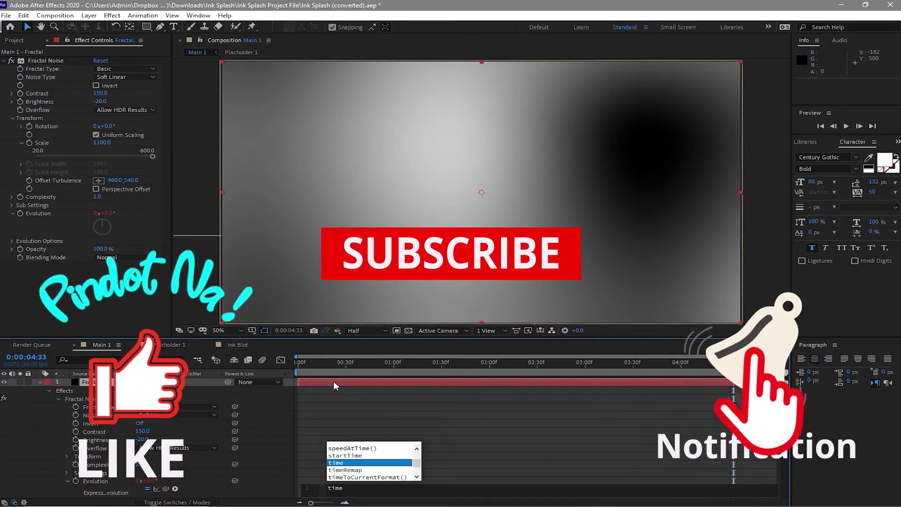
type("*")
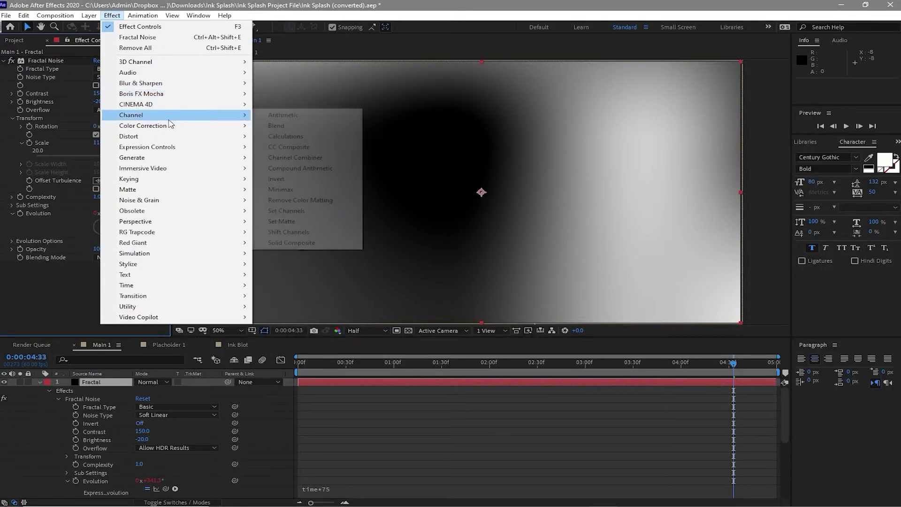
- Apply Hue/Saturation to the Fractal layer with Colorize on, hue 280 and saturation 100
mouse_move(207, 126)
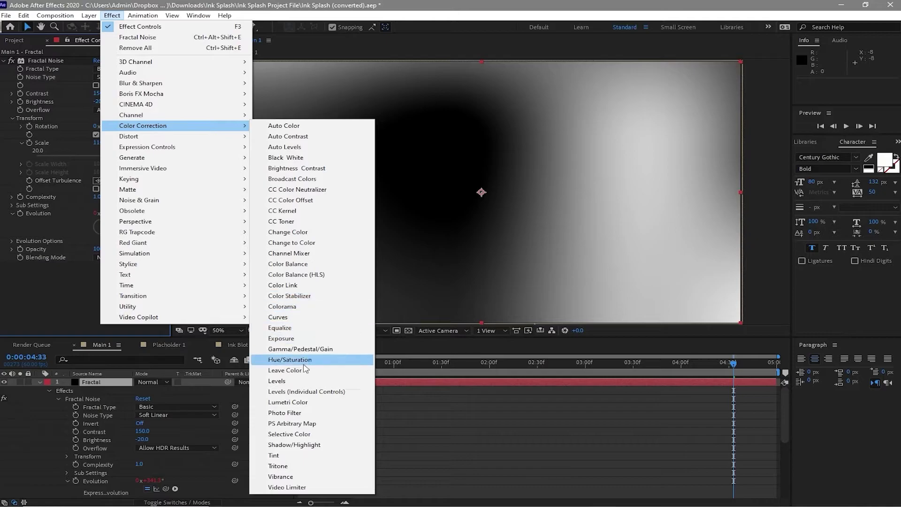
left_click(290, 360)
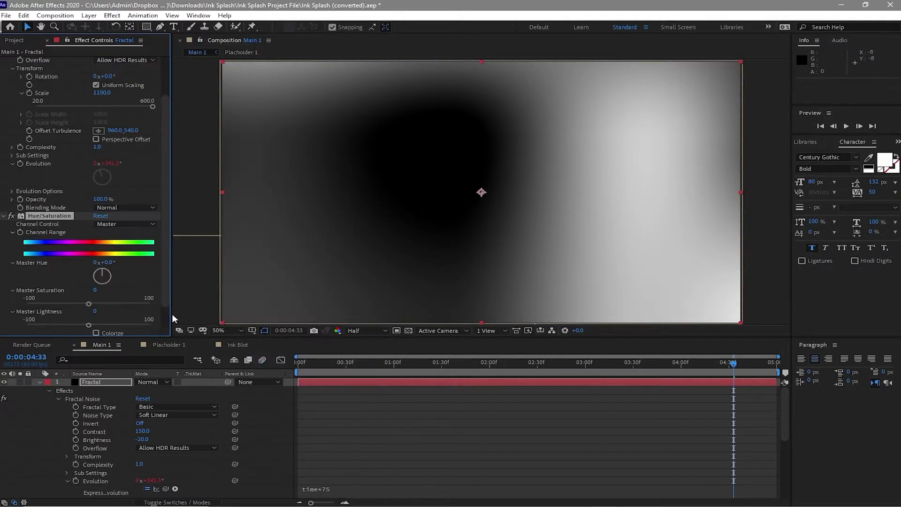
left_click(96, 333)
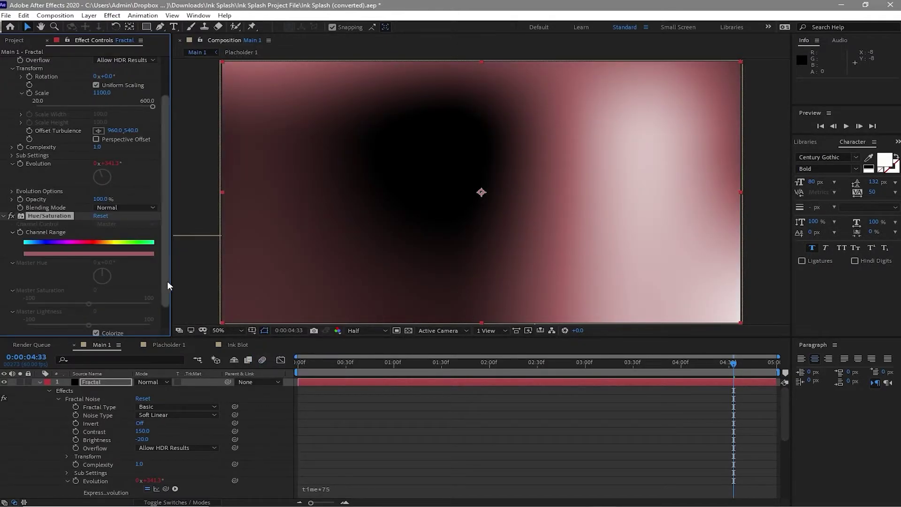
scroll(170, 295, "down", 2)
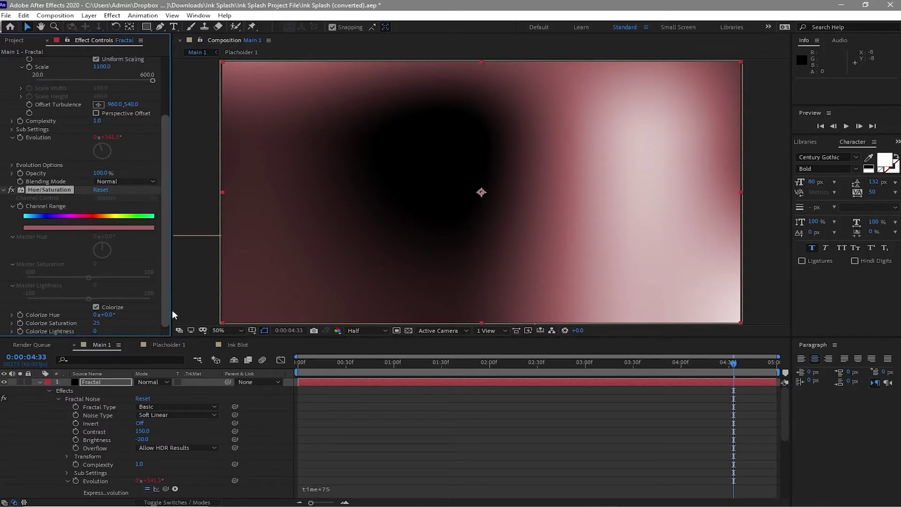
left_click(107, 315)
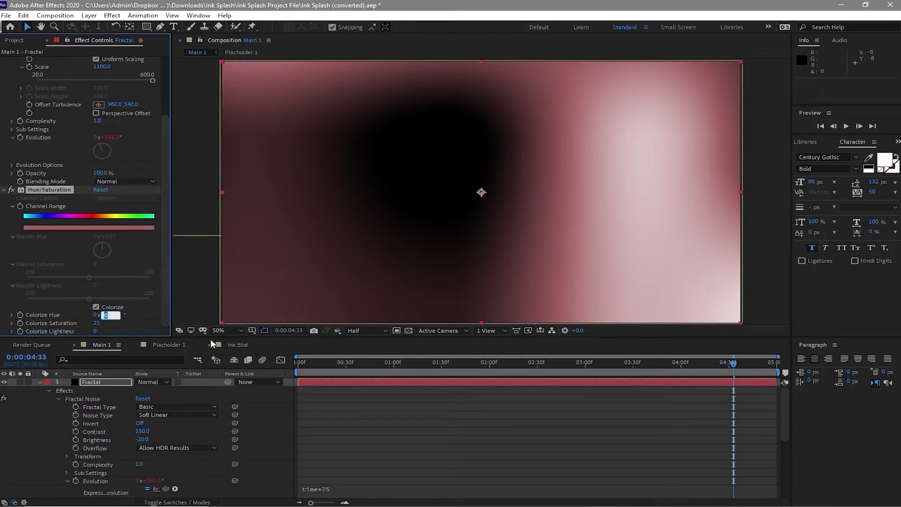
type("280")
left_click_drag(96, 326, 131, 326)
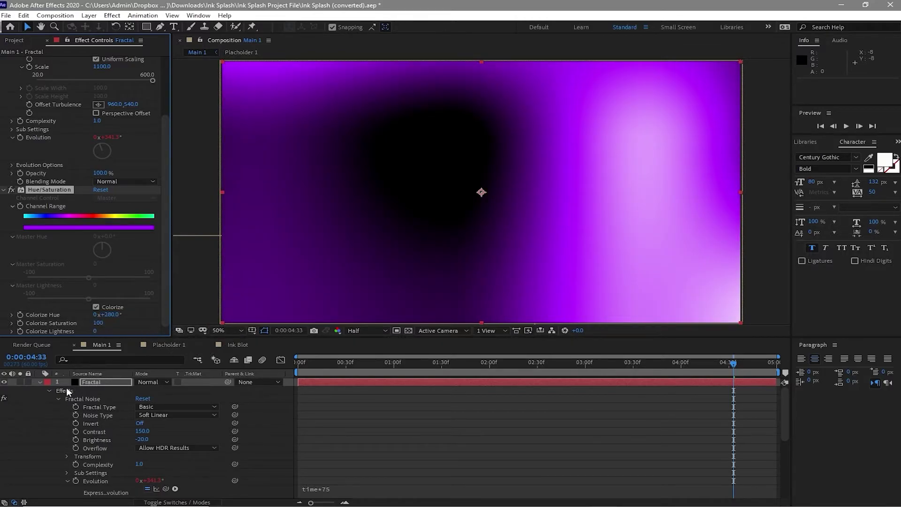
- Set the Fractal layer's blend mode to Screen and collapse the Fractal and Ink Blot layers
left_click(166, 381)
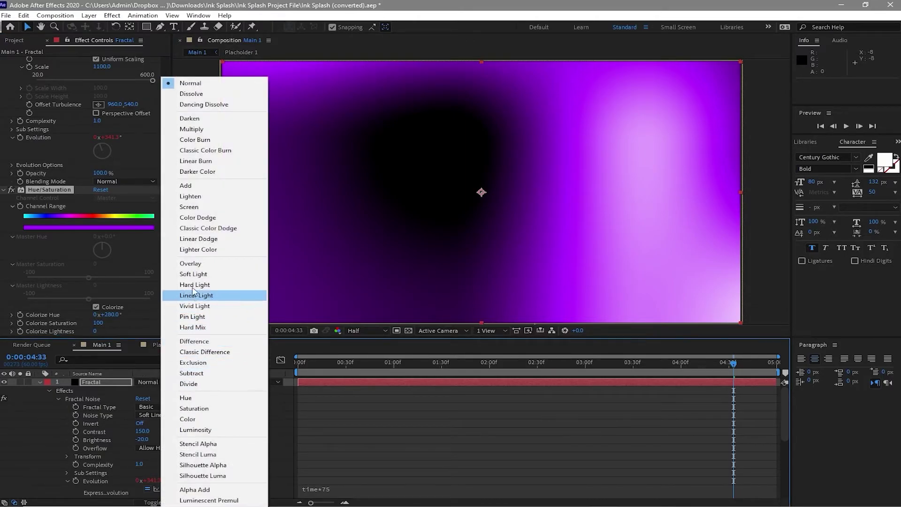
left_click(190, 206)
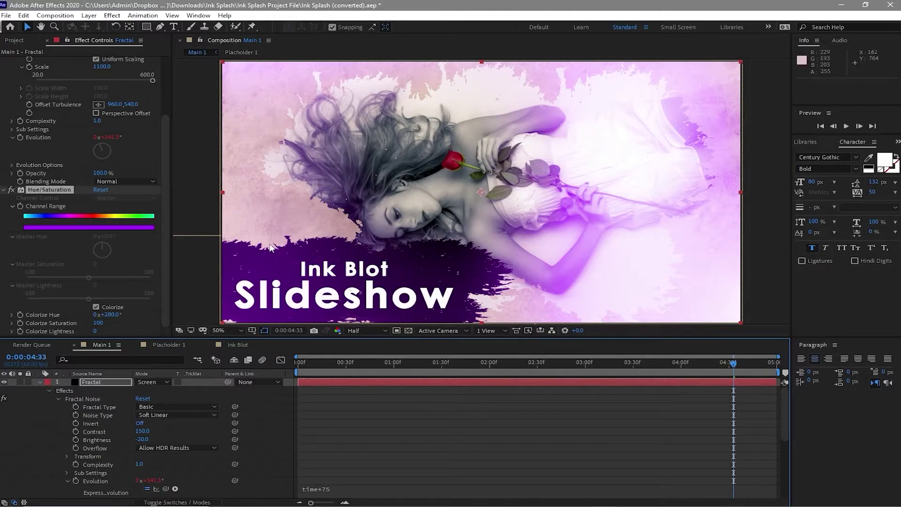
left_click(38, 381)
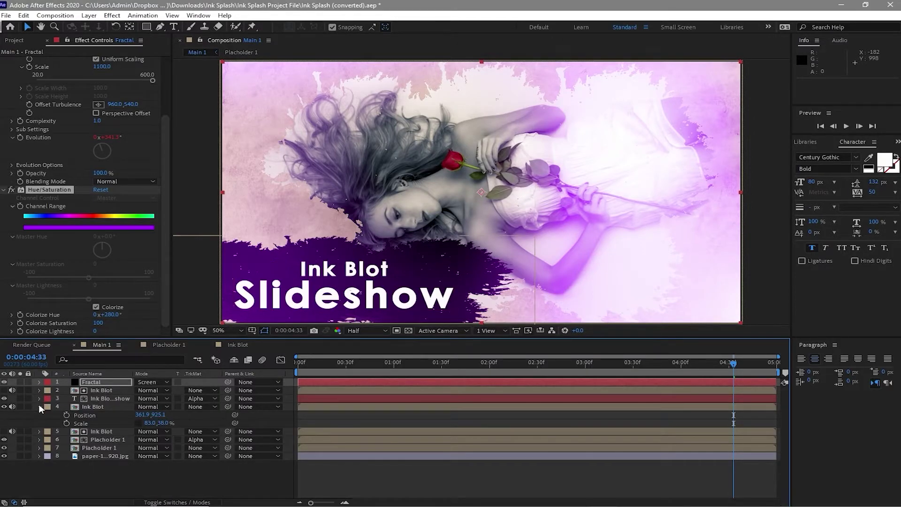
left_click(39, 405)
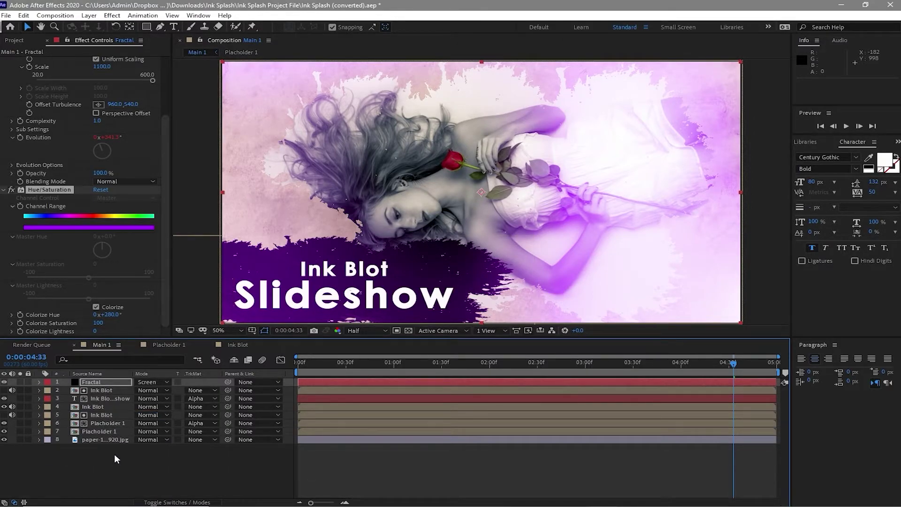
left_click(14, 40)
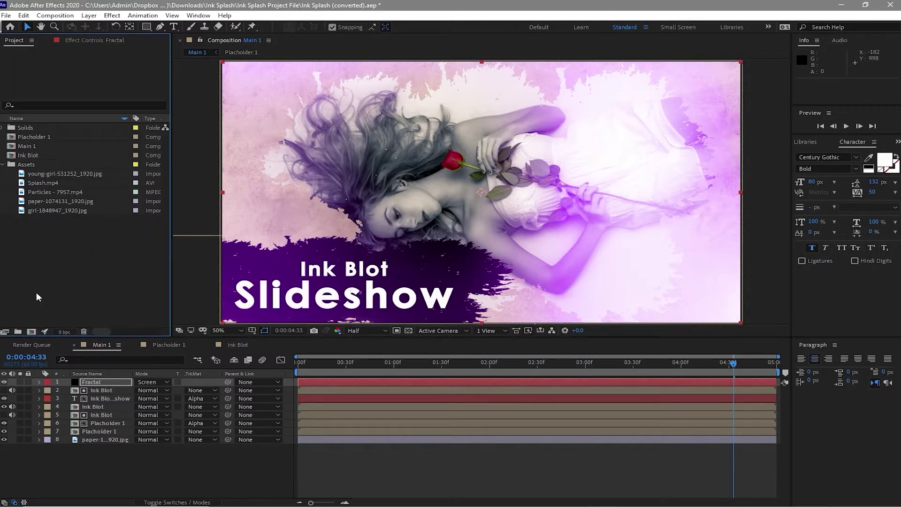
- Create a Scene 1 folder holding the Placholder 1, Main 1 and Ink Blot comps
left_click(17, 331)
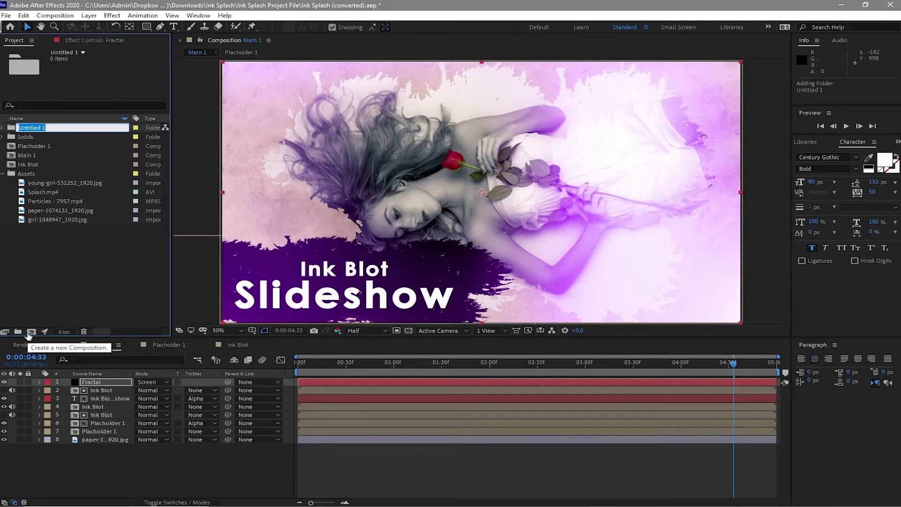
type("Scene 1")
left_click(45, 289)
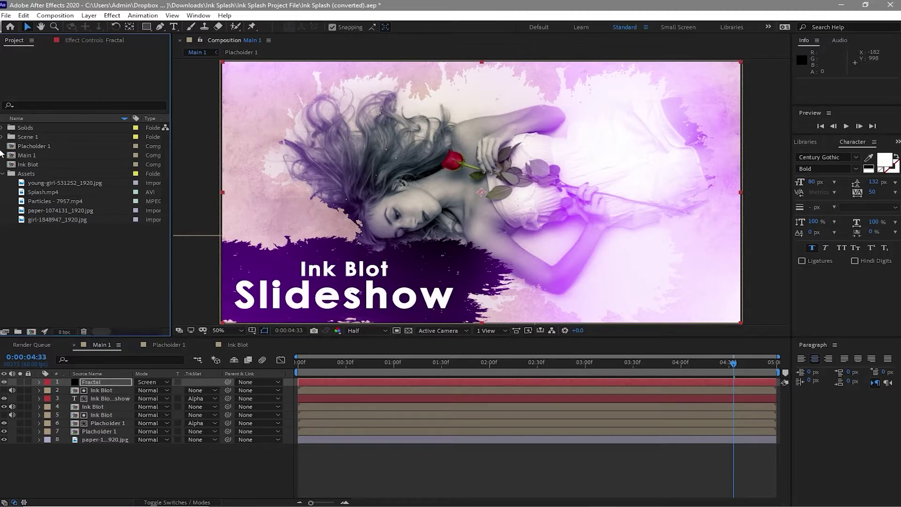
mouse_move(1, 146)
left_mouse_down()
mouse_move(37, 162)
mouse_move(66, 137)
left_mouse_up()
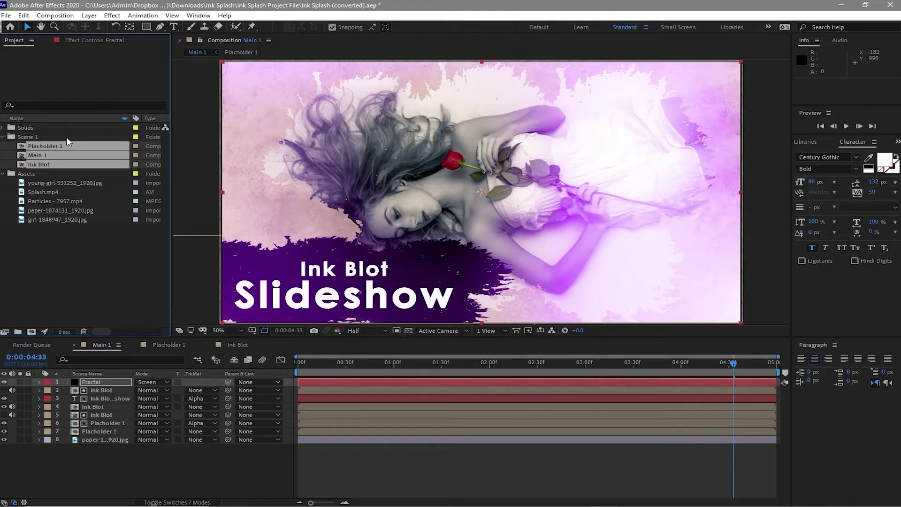
left_click(77, 277)
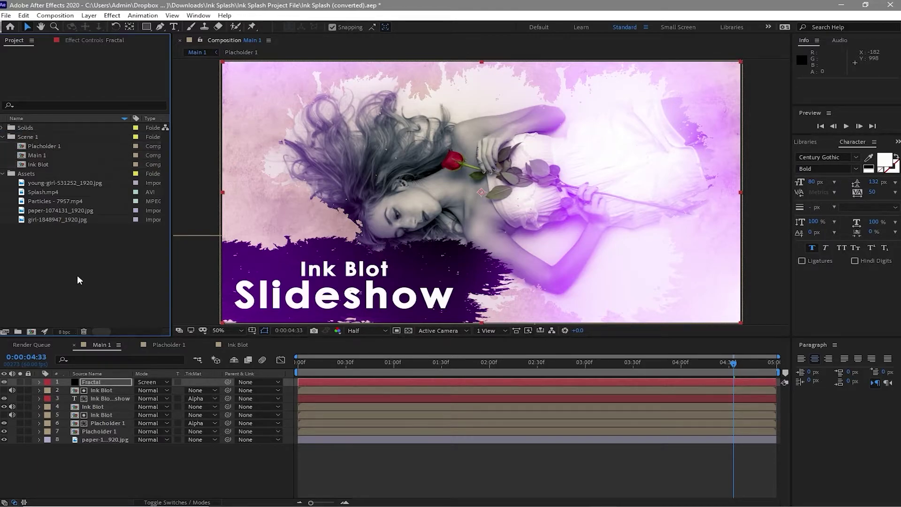
- Add a second, empty folder named Scene 2
left_click(18, 331)
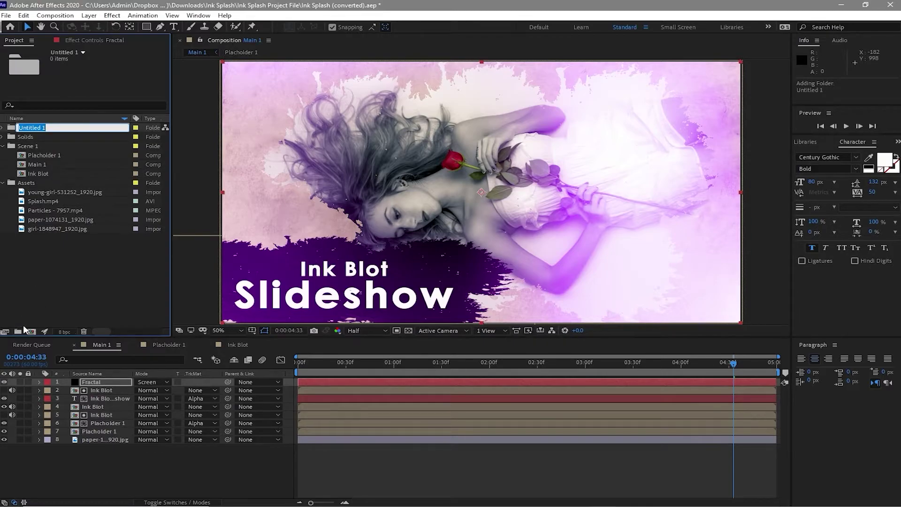
type("Scene 2")
left_click(88, 269)
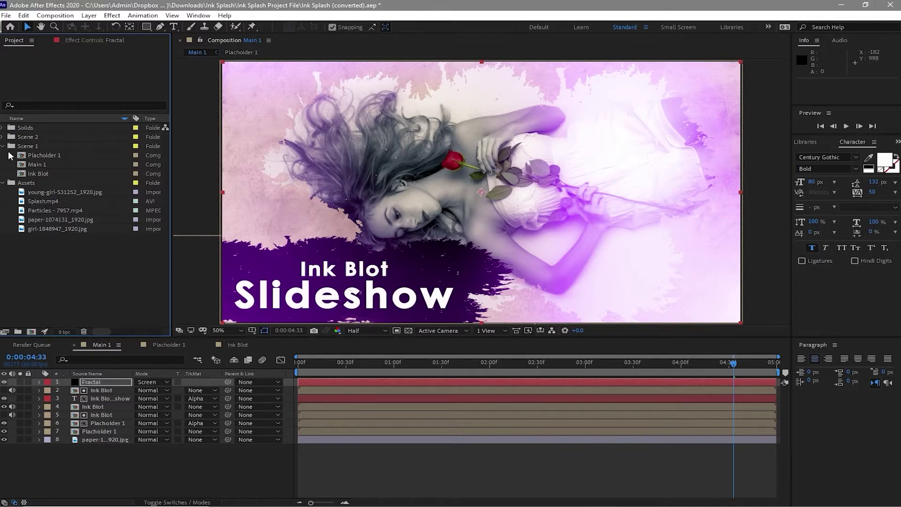
left_click_drag(10, 156, 30, 181)
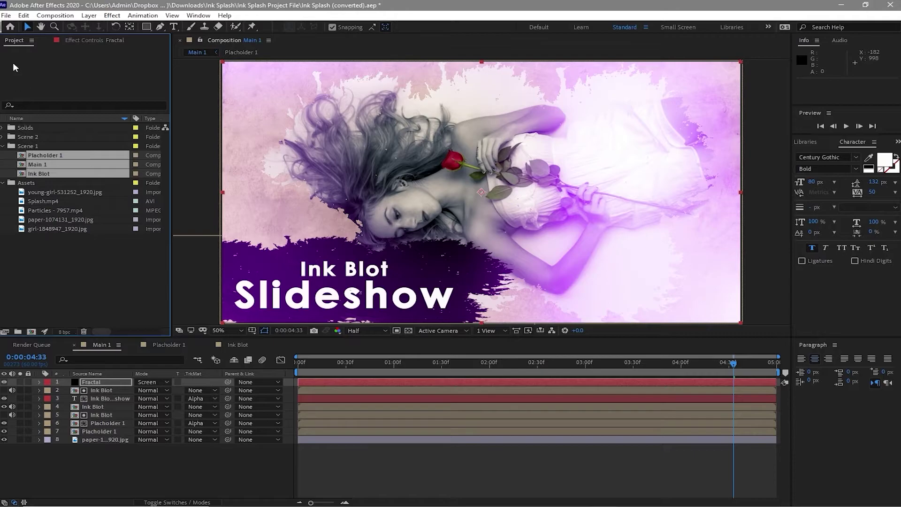
- Duplicate the three comps into Scene 2 and open the copies in place of the originals
left_click(24, 15)
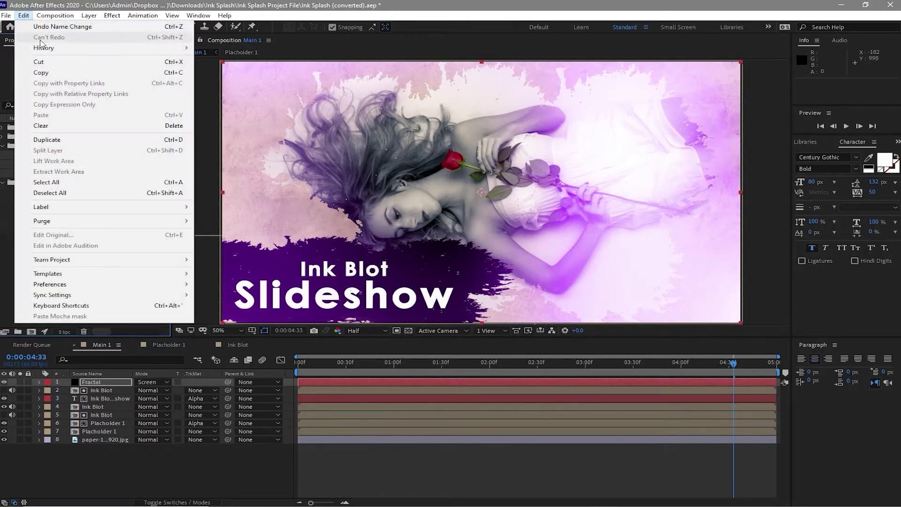
left_click(85, 140)
left_click_drag(75, 154, 66, 139)
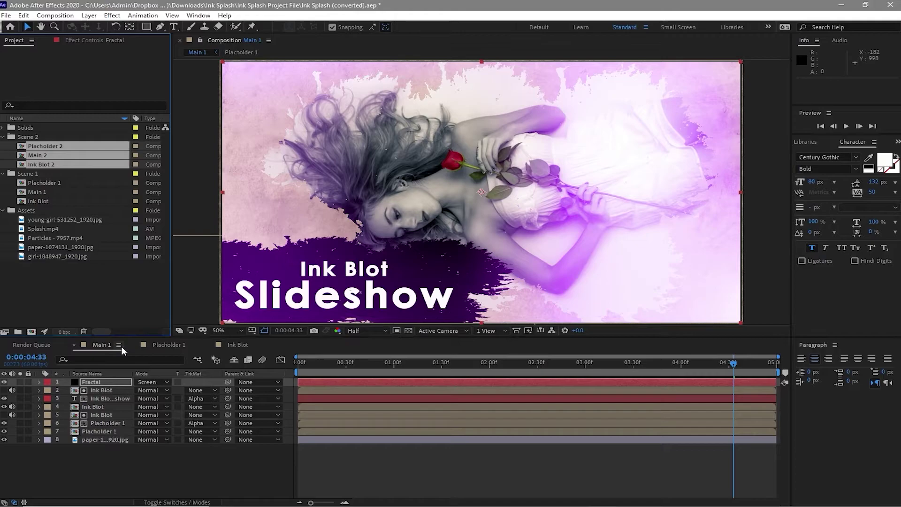
left_click(137, 344)
left_click(132, 345)
left_click(73, 344)
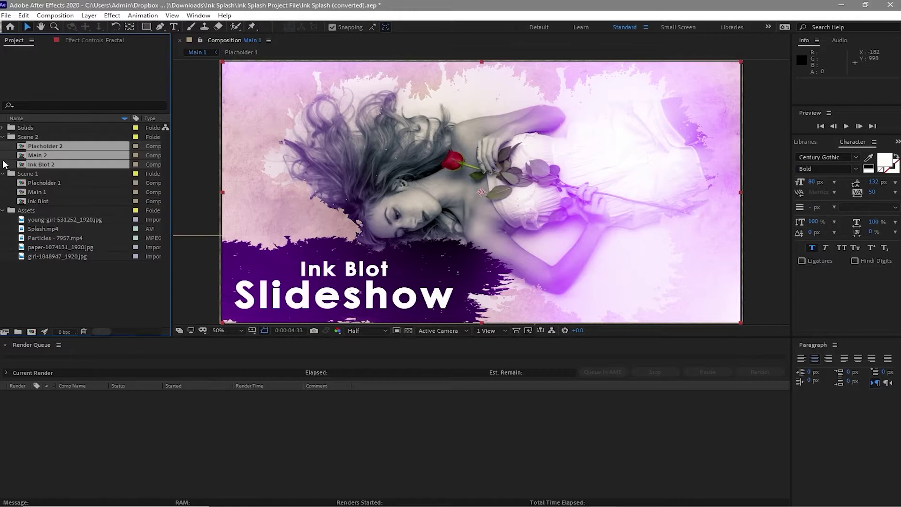
double_click(32, 150)
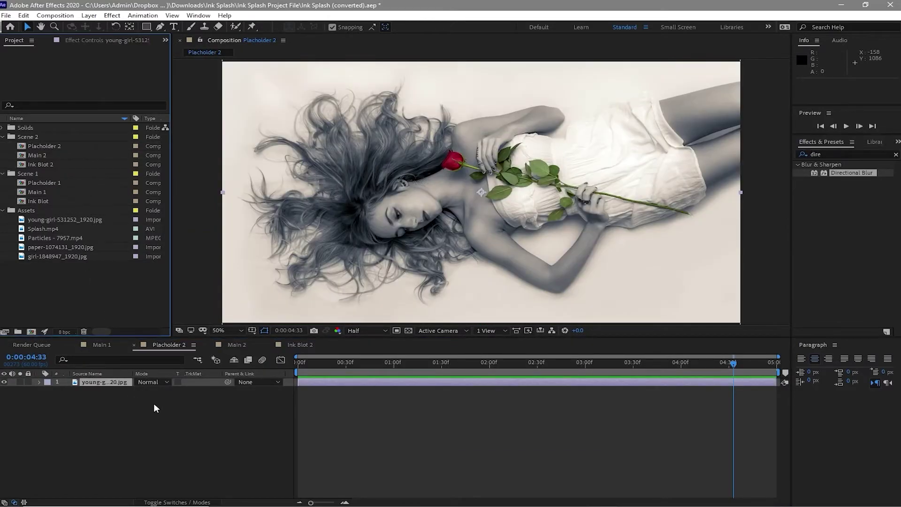
- Replace the young-girl photo in Placholder 2 with girl-1848947_1920.jpg
left_click(118, 383)
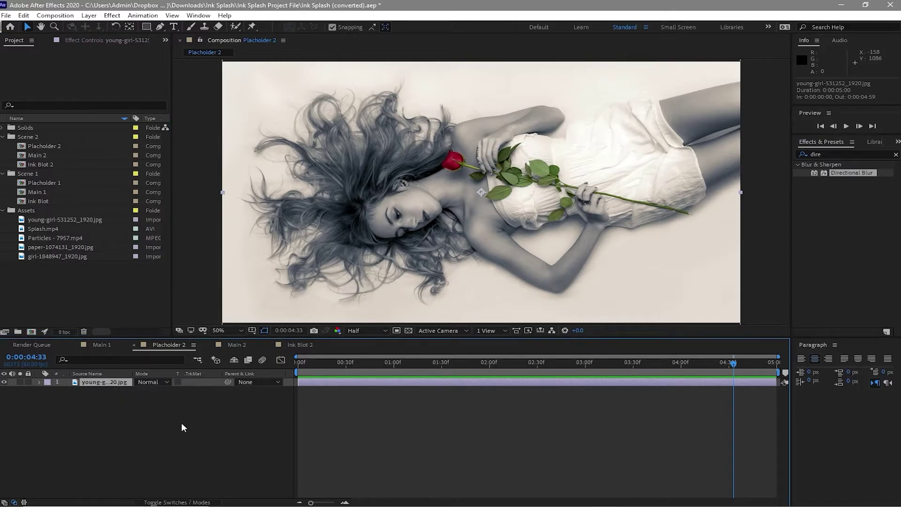
key("Delete")
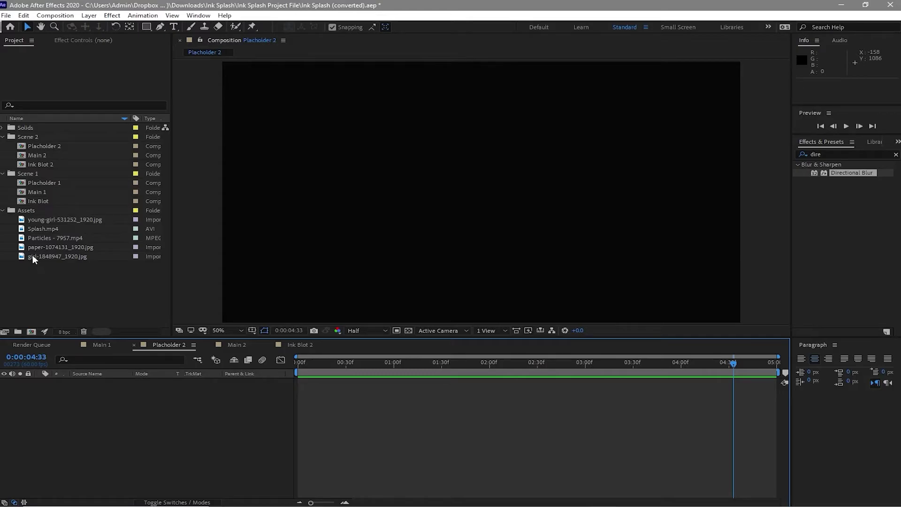
left_click_drag(32, 256, 108, 446)
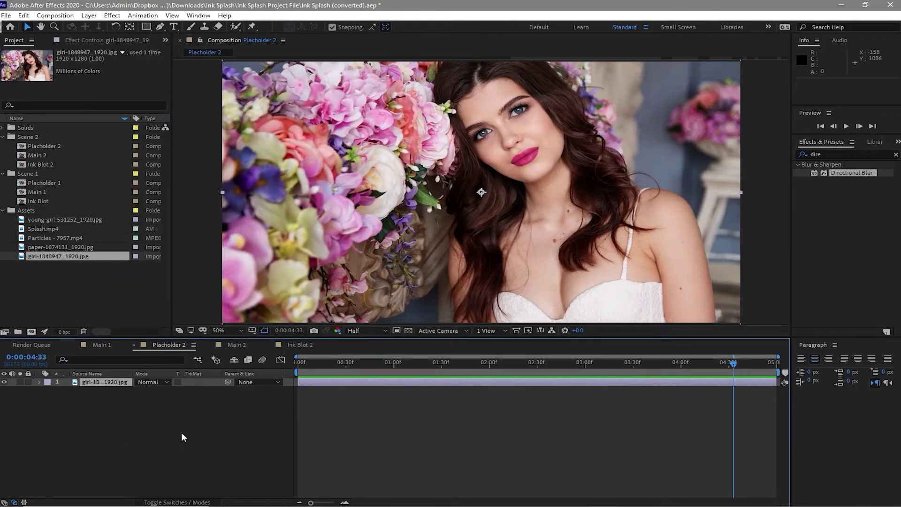
left_click(232, 346)
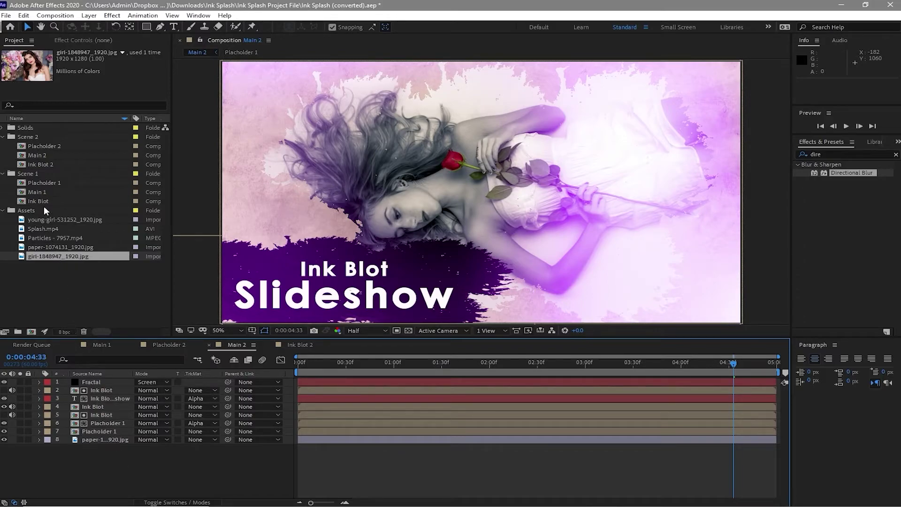
- Replace the source of Main 2's layers 6 and 7 with the Placholder 2 comp
left_click(41, 146)
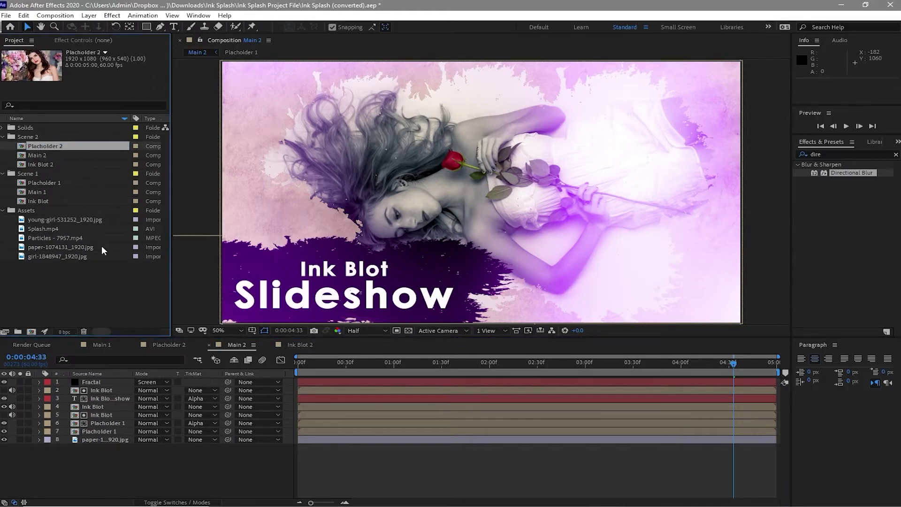
left_click(120, 430)
left_click_drag(75, 144, 113, 426)
left_click(120, 424)
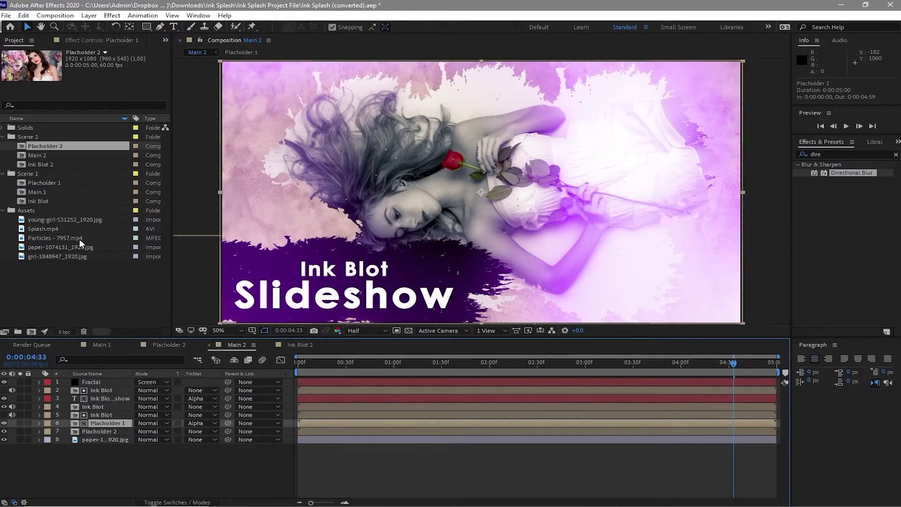
left_click_drag(69, 146, 90, 426)
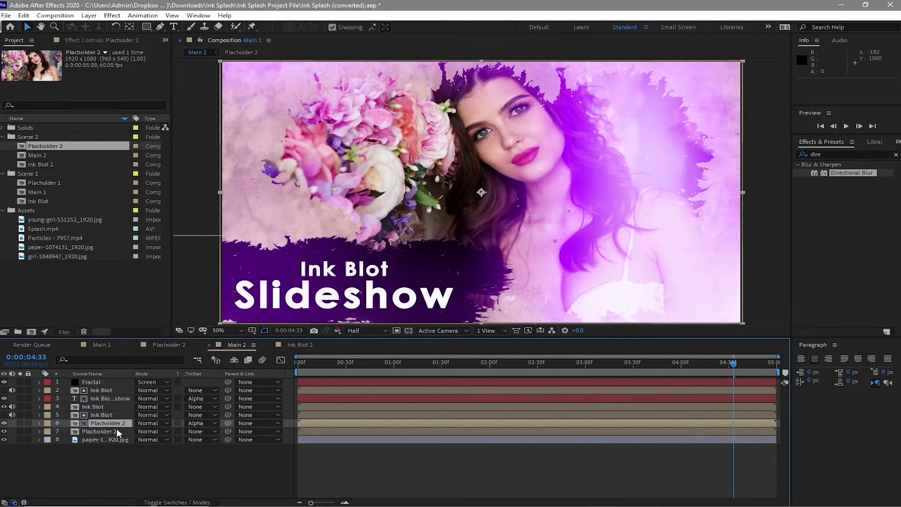
- Search the effects for 'tint' with the layer 7 Placholder 2 layer selected
left_click(117, 429)
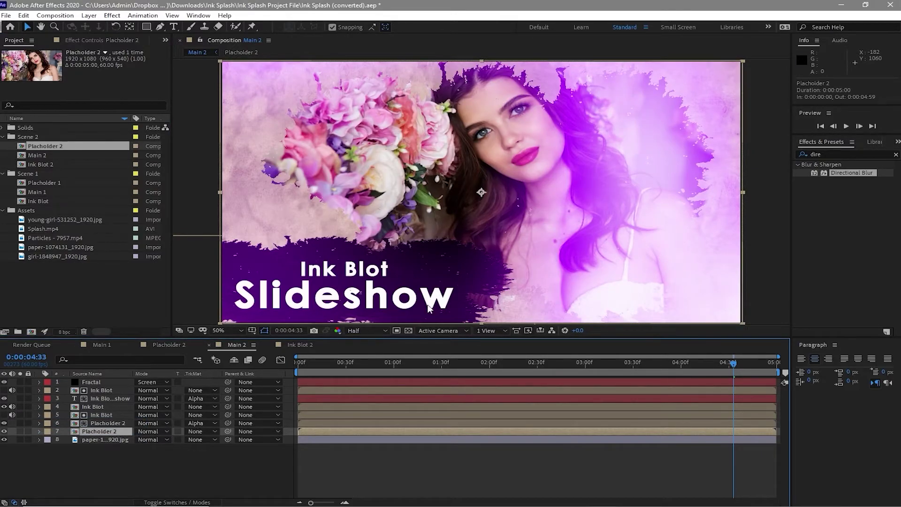
left_click(832, 155)
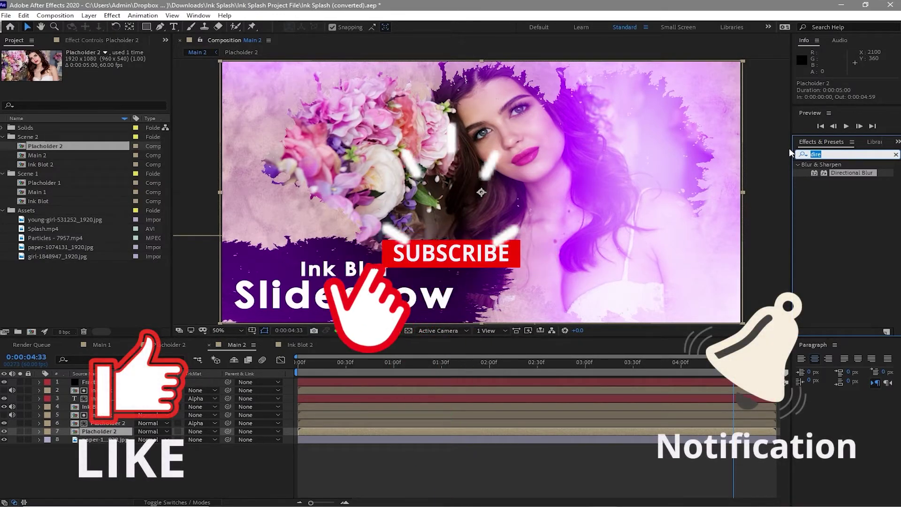
type("tint")
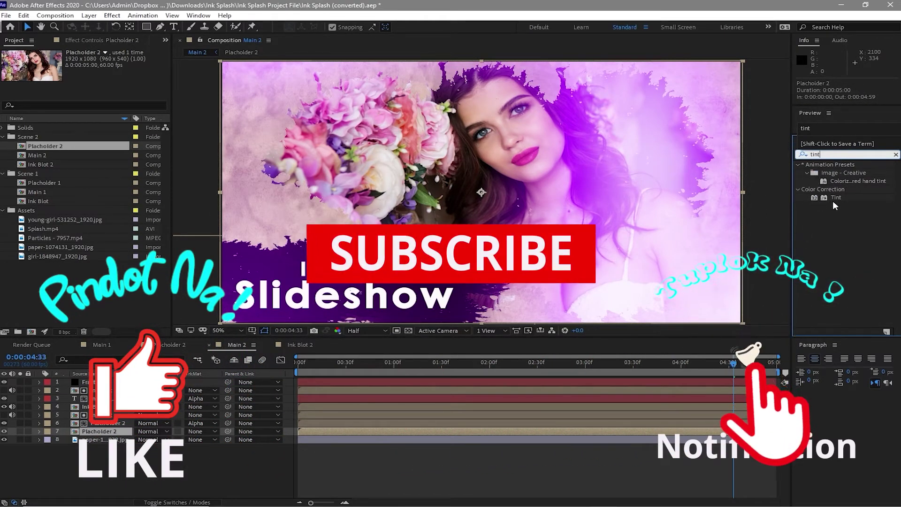
- Tint the Placholder 2 flower portrait in Main 2, preview it, and start a new composition
left_click_drag(834, 197, 117, 423)
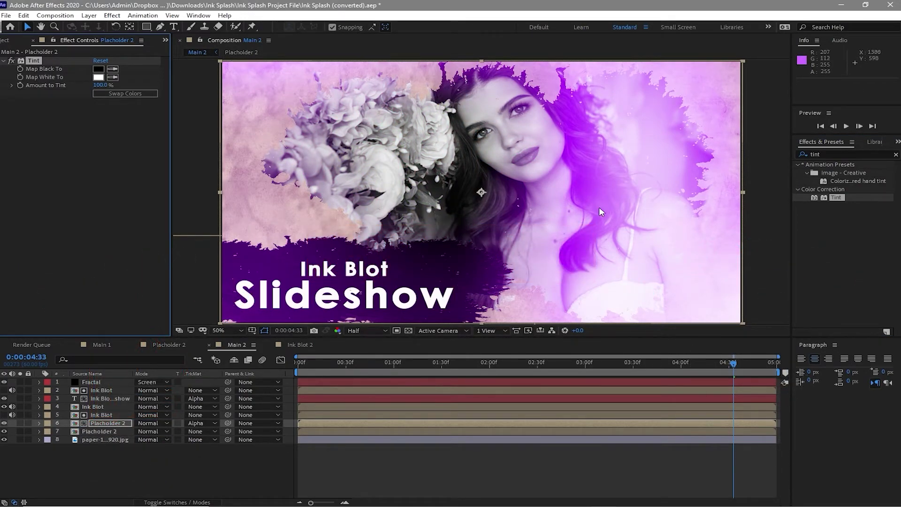
left_click(833, 155)
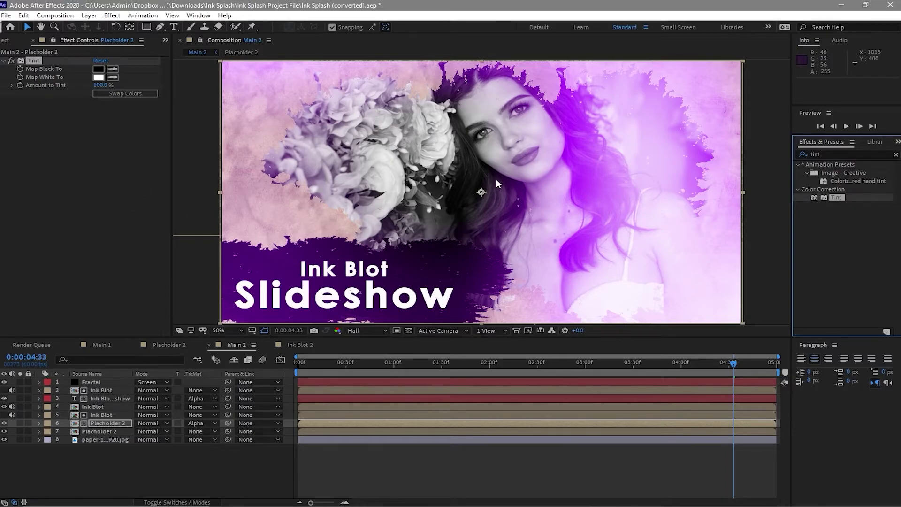
left_click(845, 126)
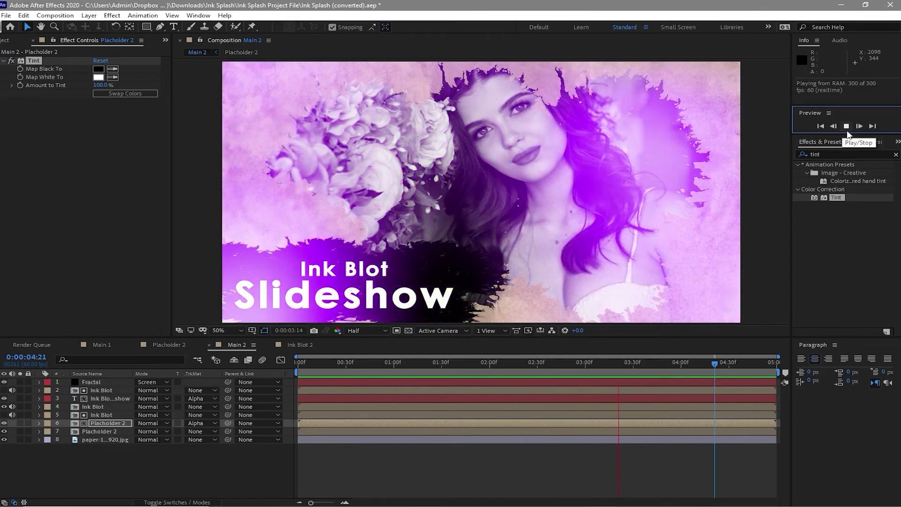
left_click(846, 126)
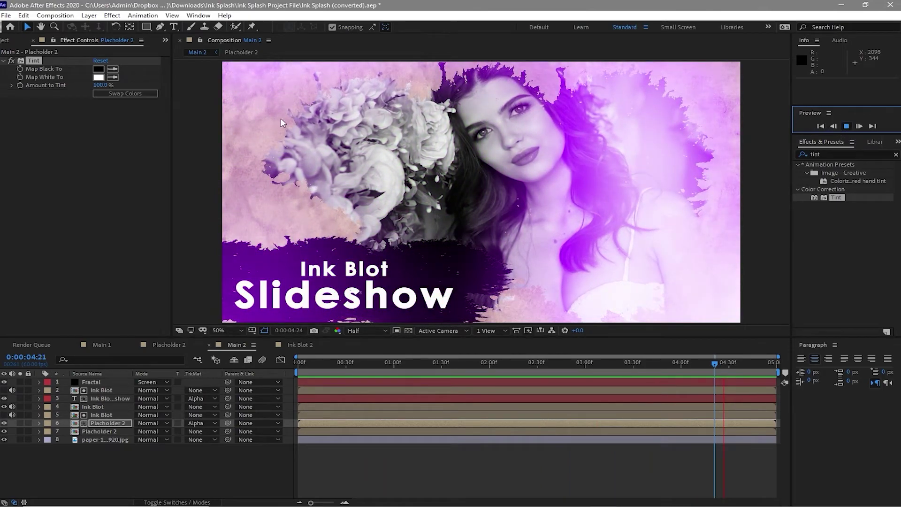
left_click(59, 15)
left_click(69, 26)
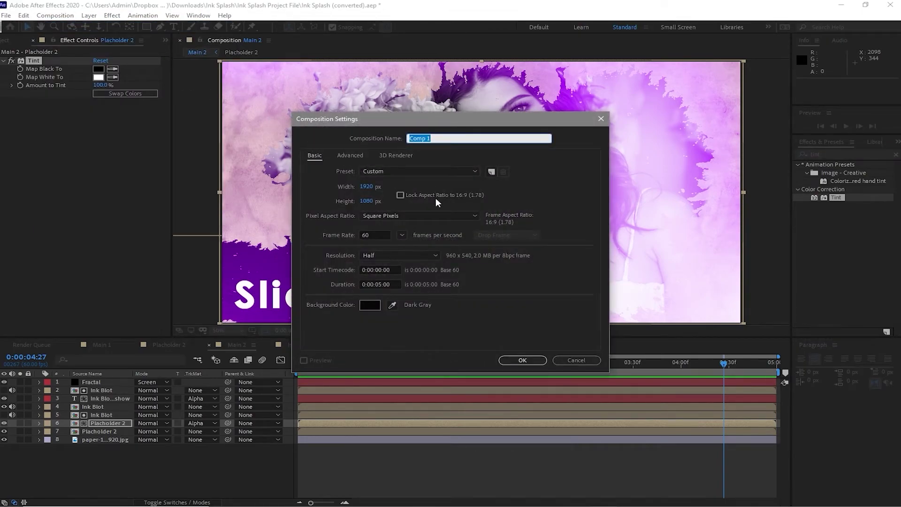
- Name the new composition Final and give it a 0:00:10:00 duration
type("Final")
left_click(380, 285)
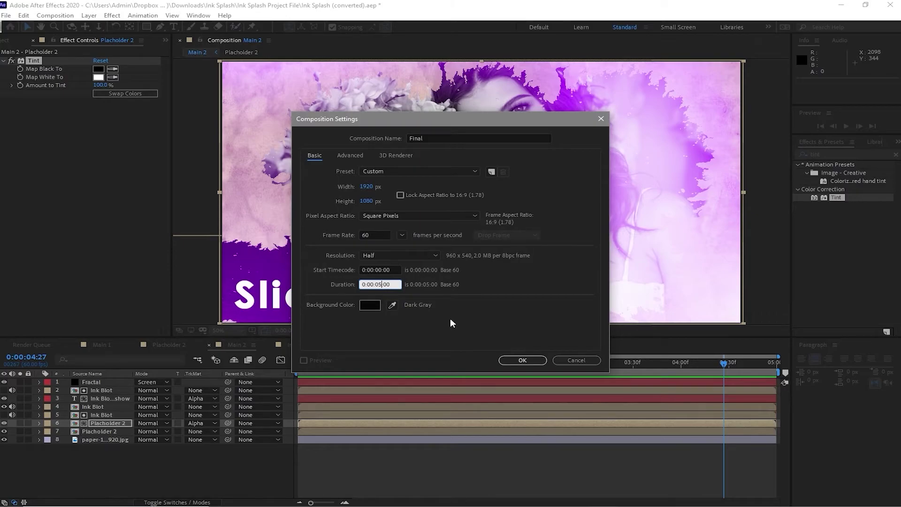
key("BackSpace")
key("BackSpace")
type("1")
left_click(516, 360)
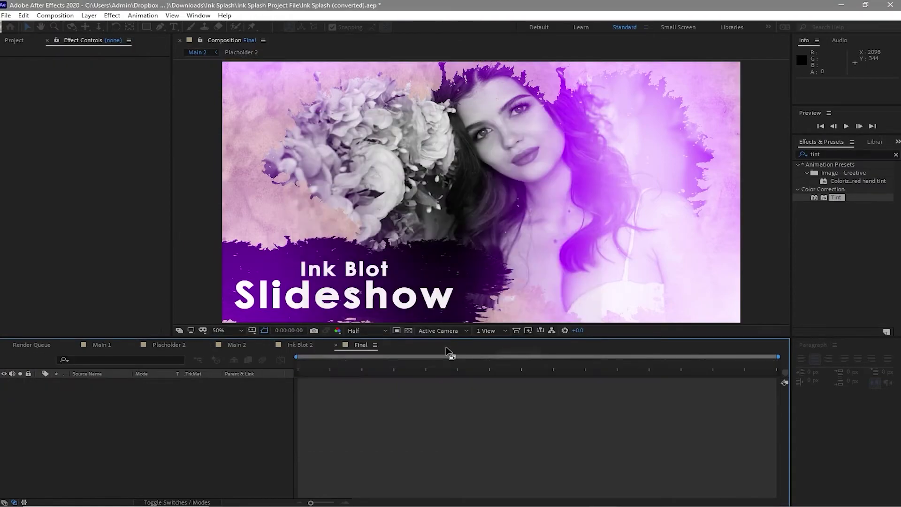
- Place Main 1 and Main 2 in the Final timeline, with Main 2 starting near 5 seconds
left_click(17, 41)
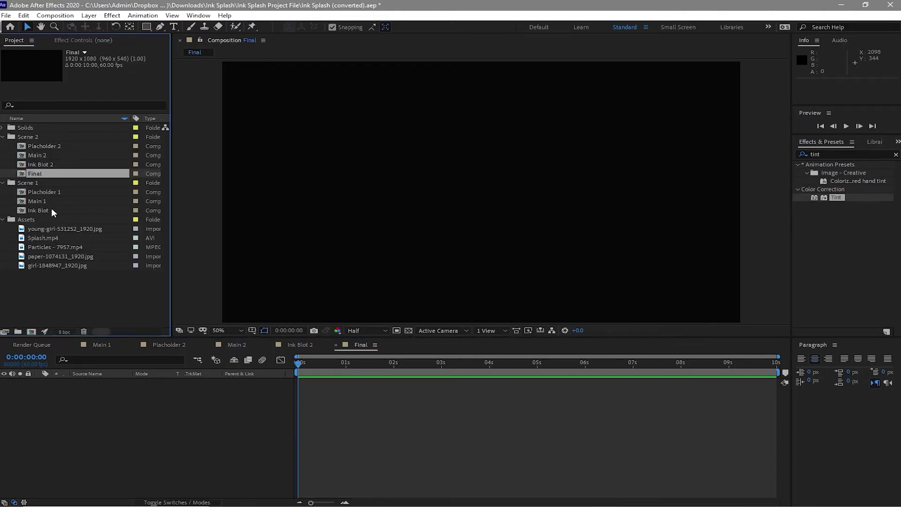
left_click_drag(42, 201, 94, 382)
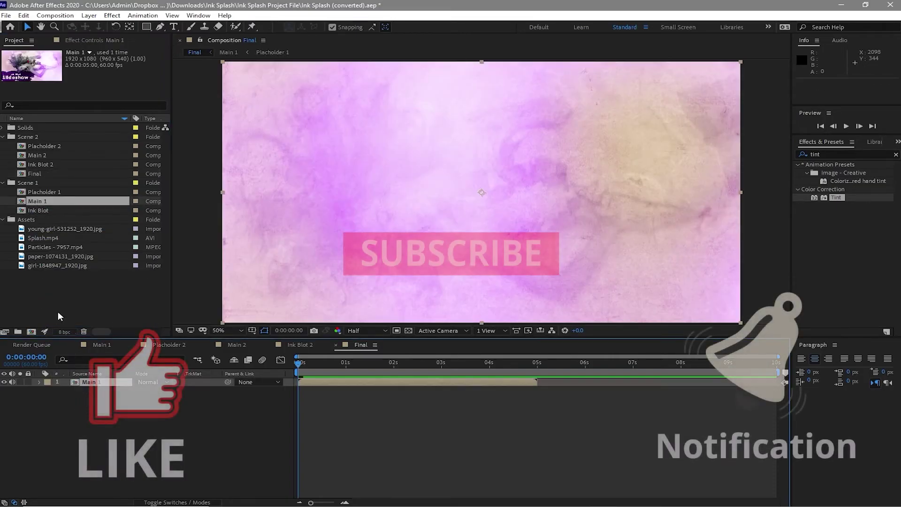
left_click_drag(39, 153, 95, 426)
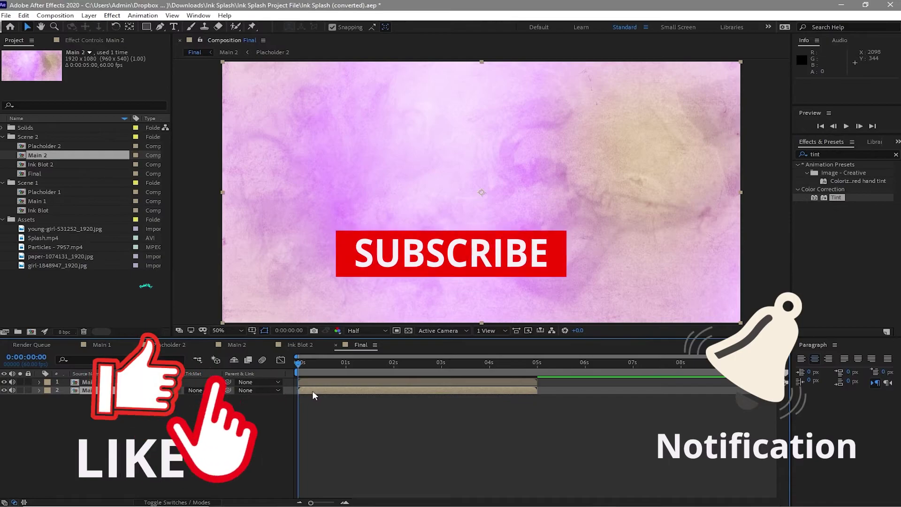
left_click_drag(321, 390, 558, 404)
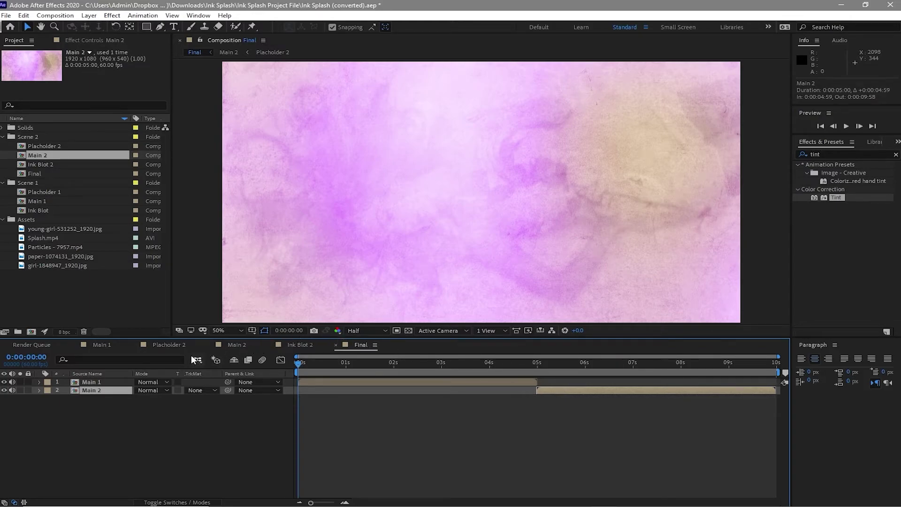
- In Main 2, replace the title text with 'Look into my' and 'EYES' on a second line
left_click(234, 345)
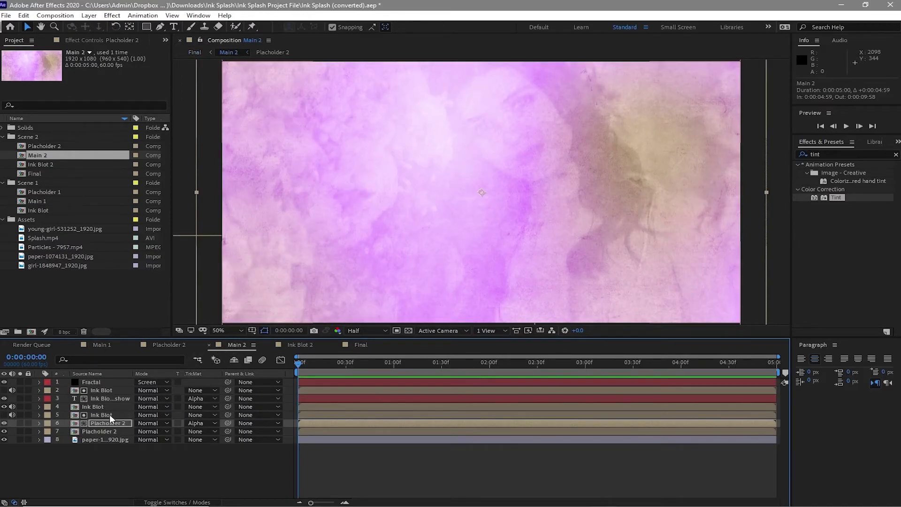
left_click(102, 398)
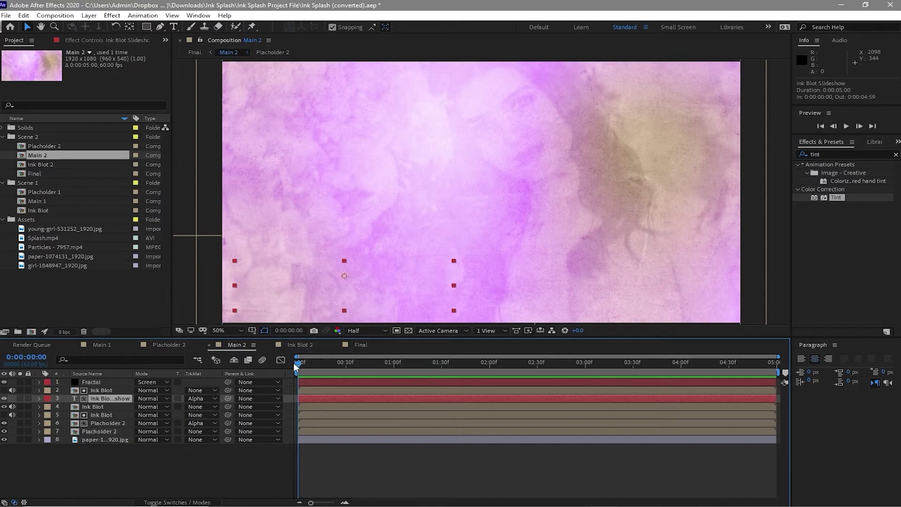
mouse_move(296, 367)
left_mouse_down()
mouse_move(548, 377)
mouse_move(648, 366)
left_mouse_up()
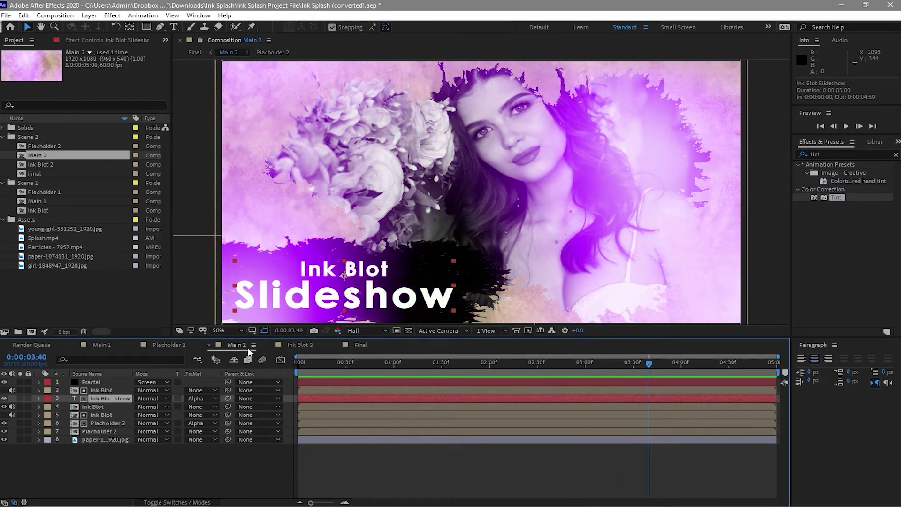
double_click(296, 305)
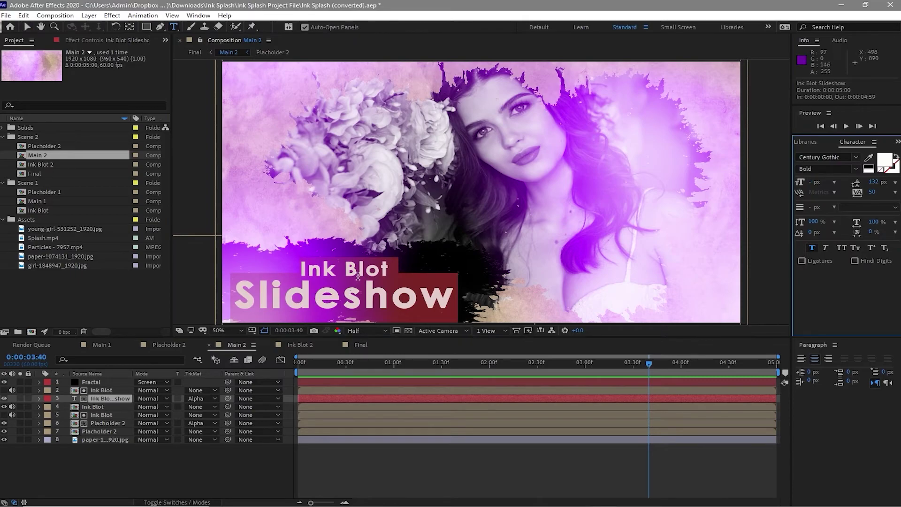
type("Lo")
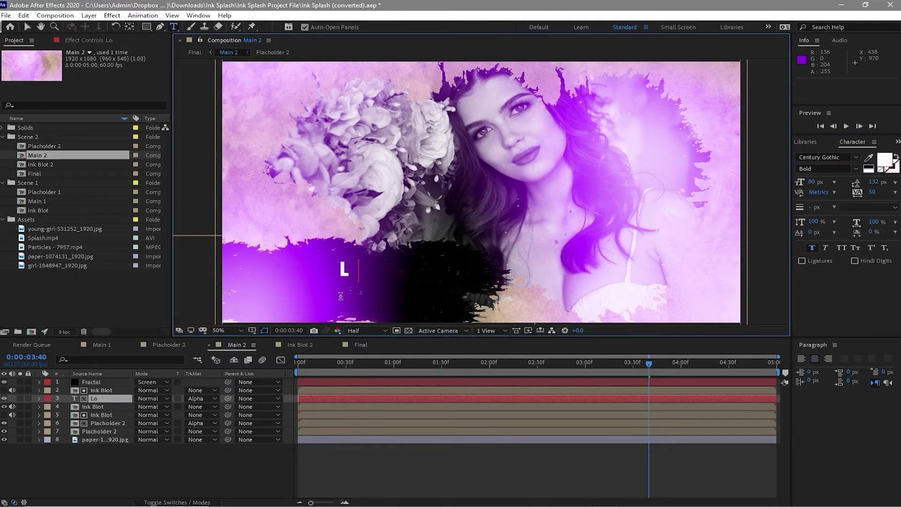
type("ok int")
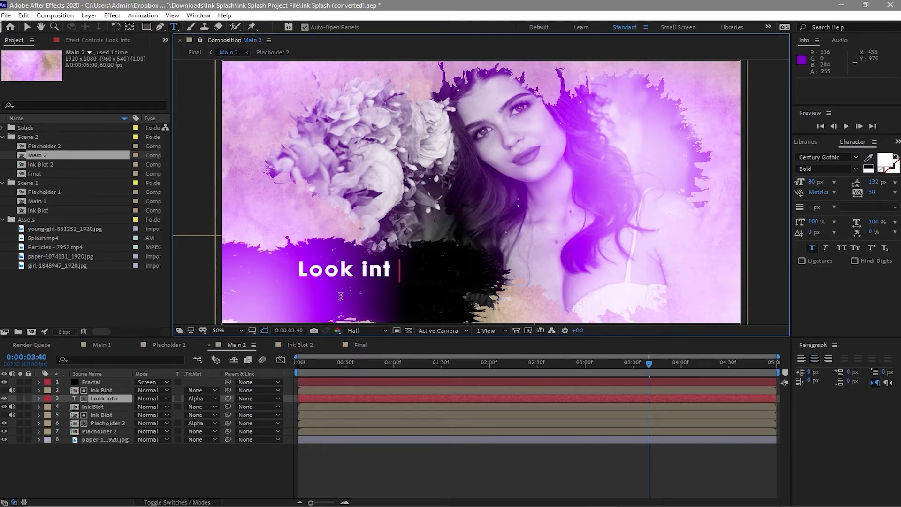
type("o my")
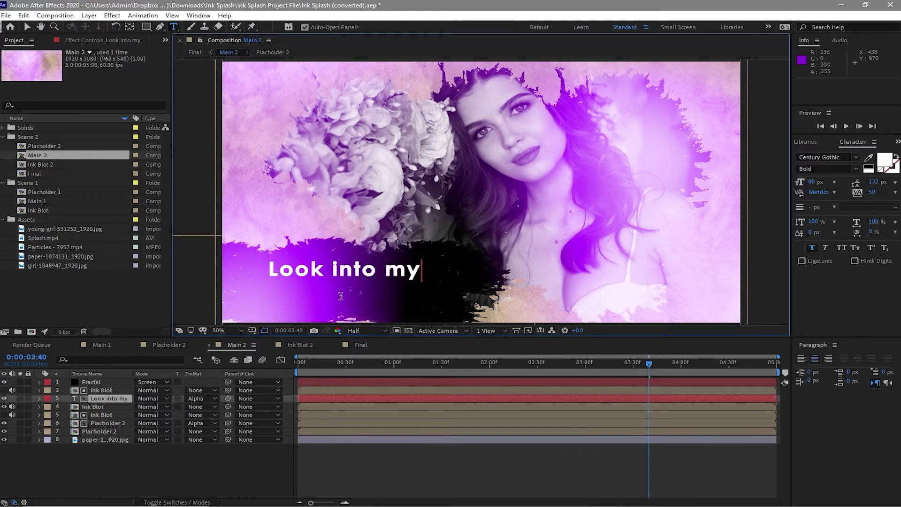
key("Return")
type("EYY")
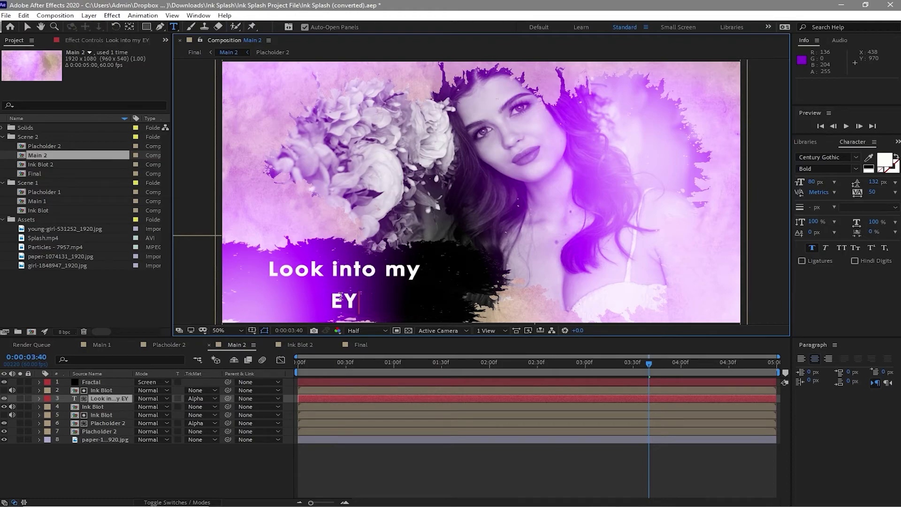
type("ES")
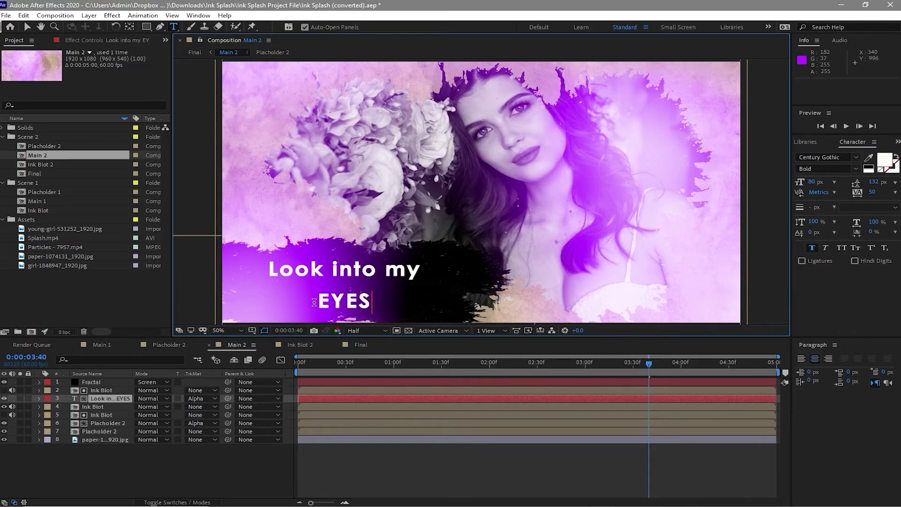
- Enlarge the EYES line to a 150 px font size
left_click_drag(315, 301, 379, 308)
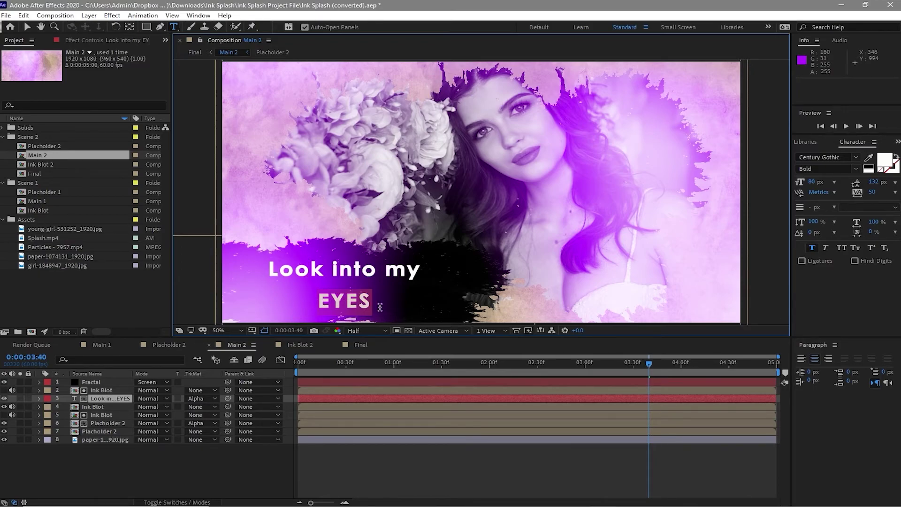
left_click(814, 182)
type("1")
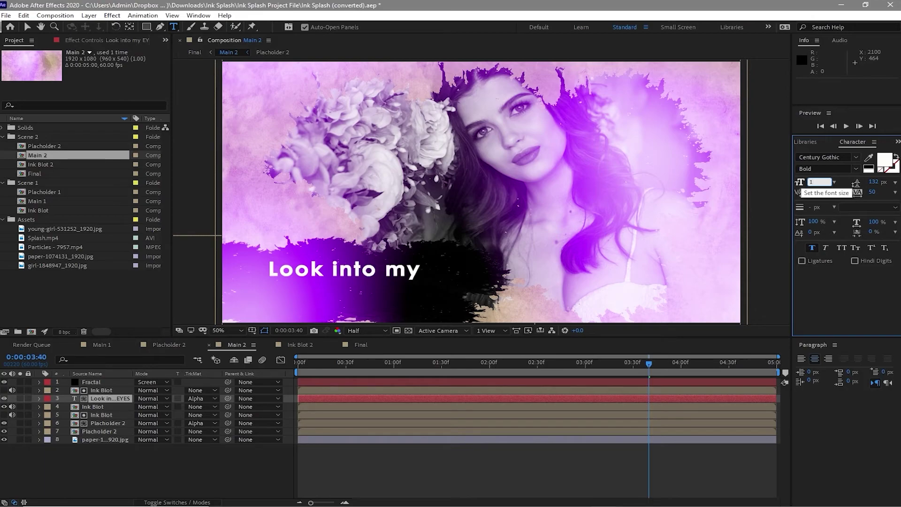
type("50")
key("Return")
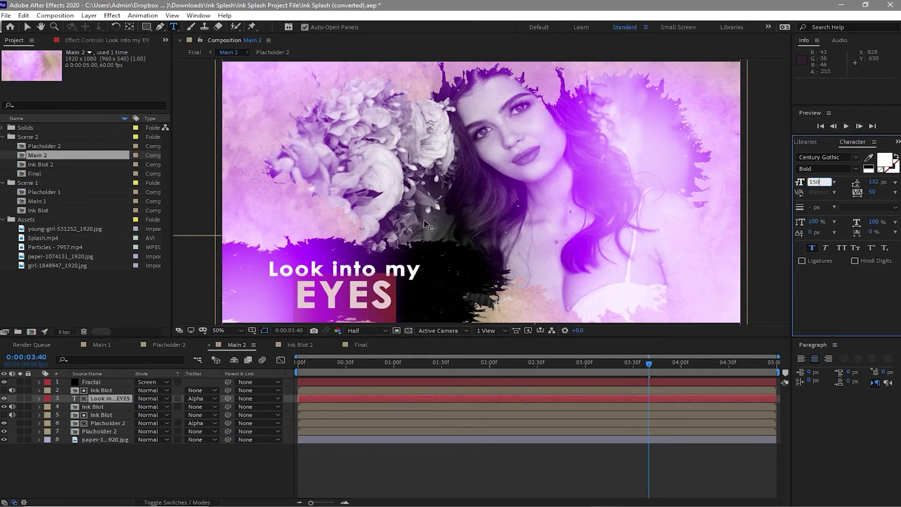
left_click(213, 465)
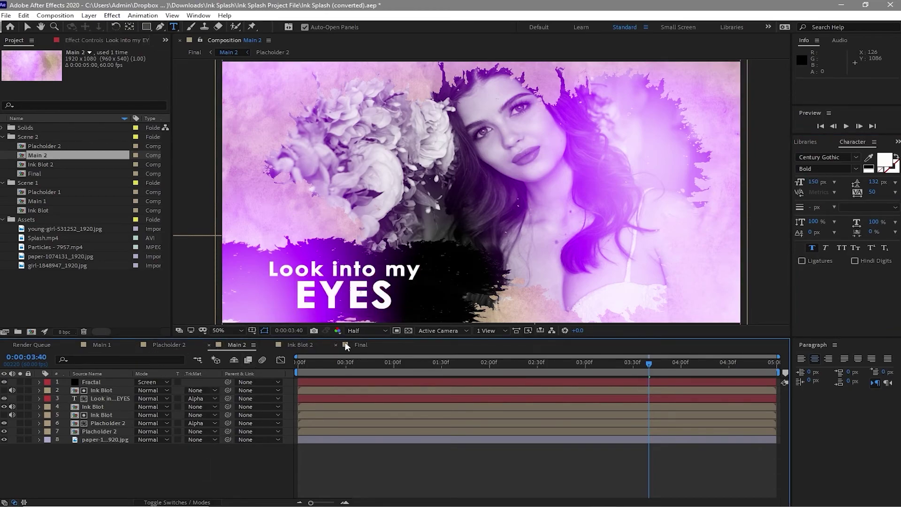
- Return to the Final composition and preview its full 10 seconds
left_click(360, 344)
key("Caps_Lock")
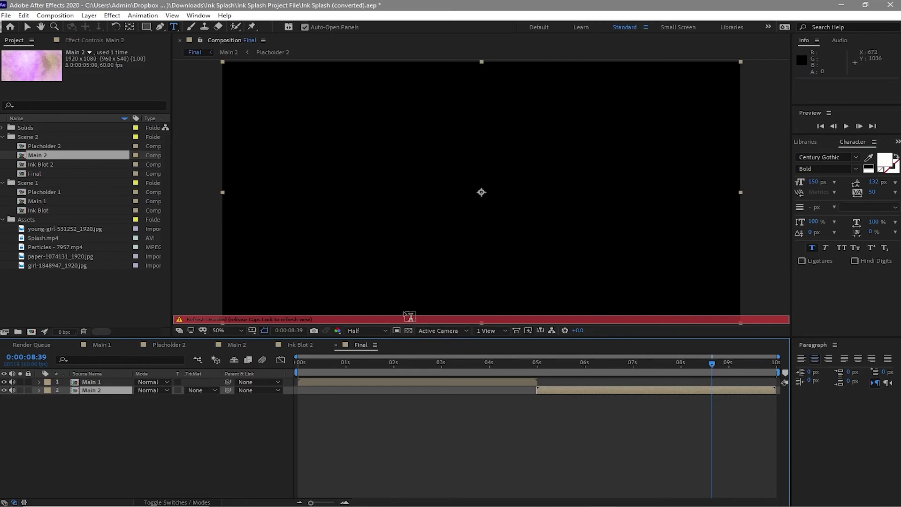
key("Caps_Lock")
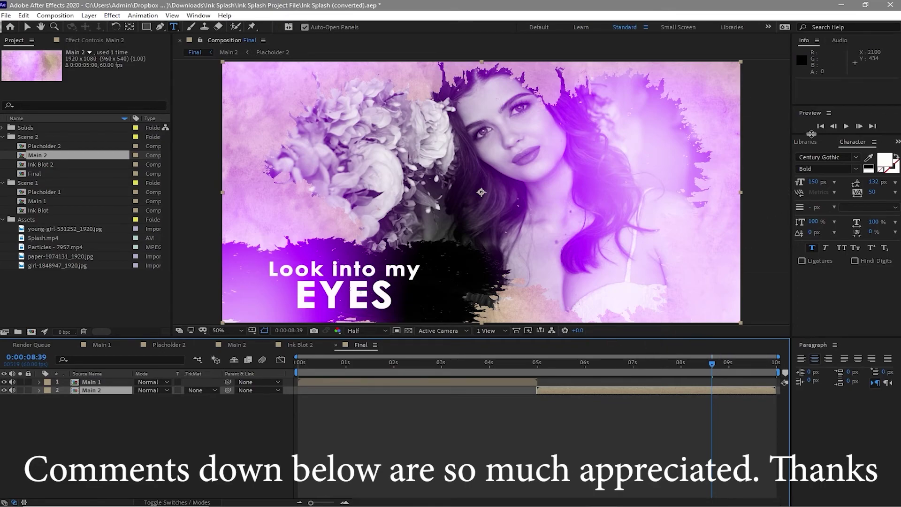
left_click(846, 125)
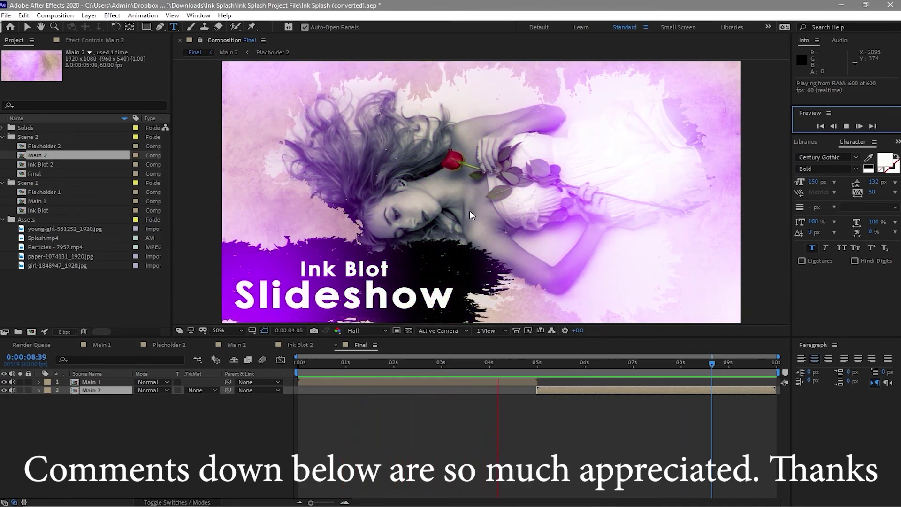
- In Main 1, move to around 2:56 and apply a Tint effect to the Placholder 1 layer
left_click(99, 345)
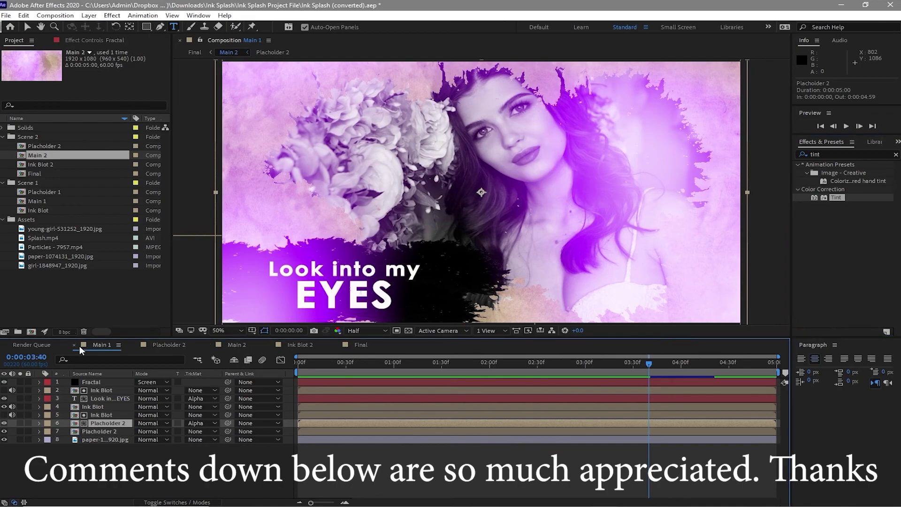
left_click(558, 364)
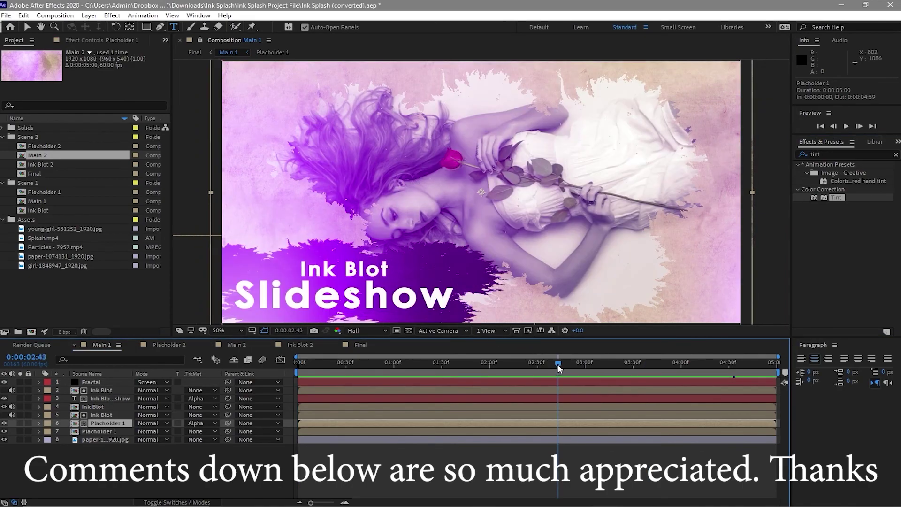
left_click_drag(558, 367, 579, 364)
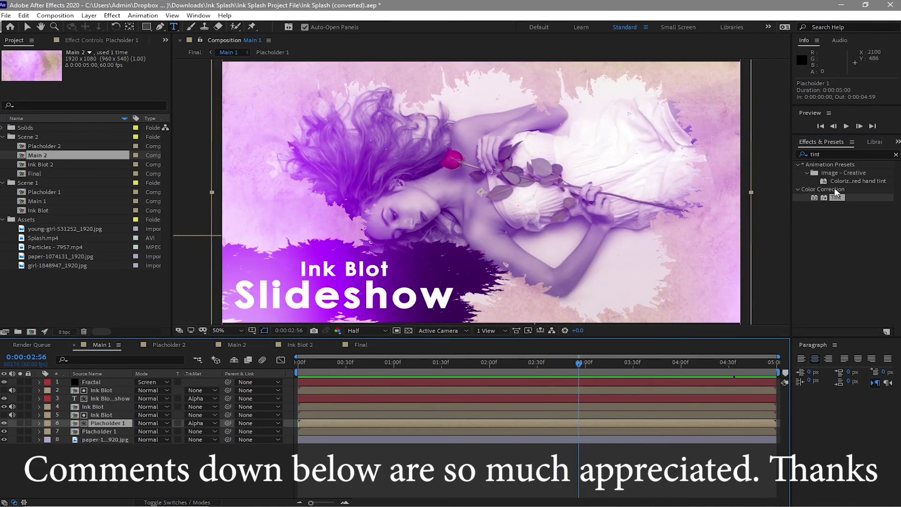
mouse_move(842, 196)
left_mouse_down()
mouse_move(774, 282)
mouse_move(633, 337)
mouse_move(558, 421)
left_mouse_up()
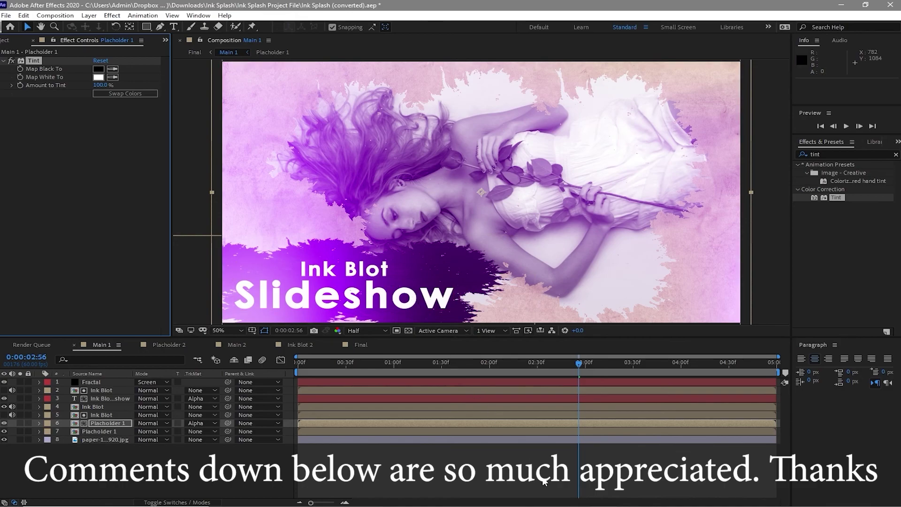
mouse_move(555, 504)
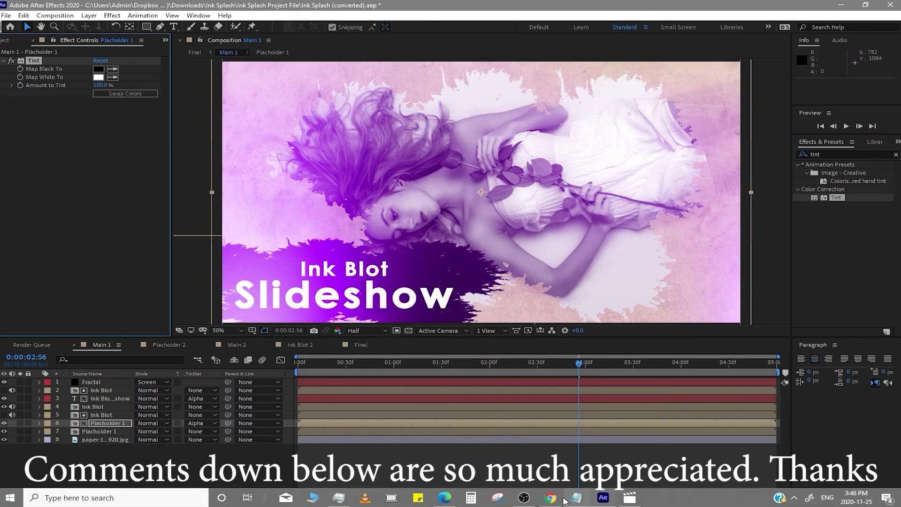